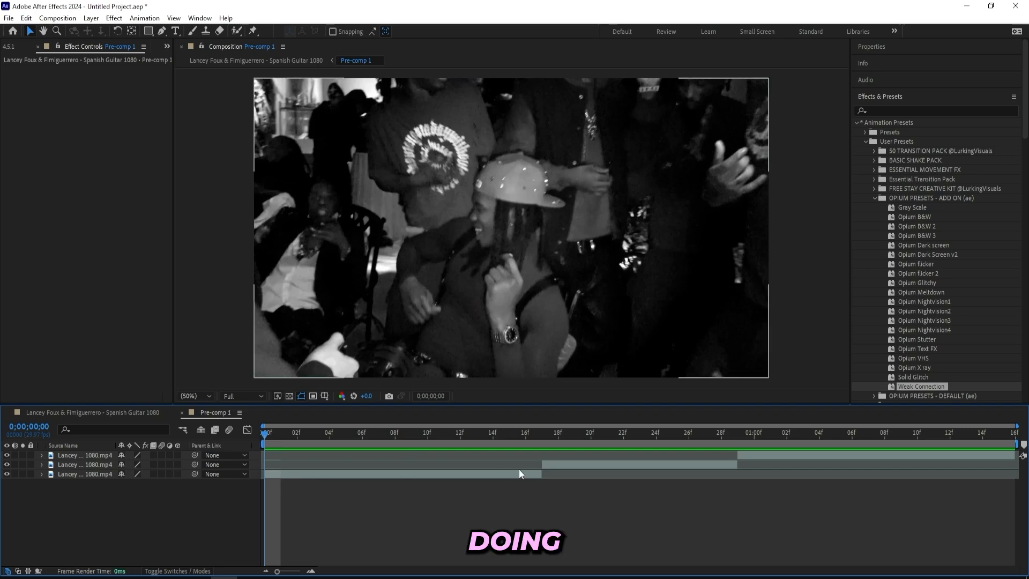
# Create a new adjustment layer above the three clips in Pre-comp 1
pyautogui.rightClick(331, 484)
pyautogui.moveTo(381, 352)
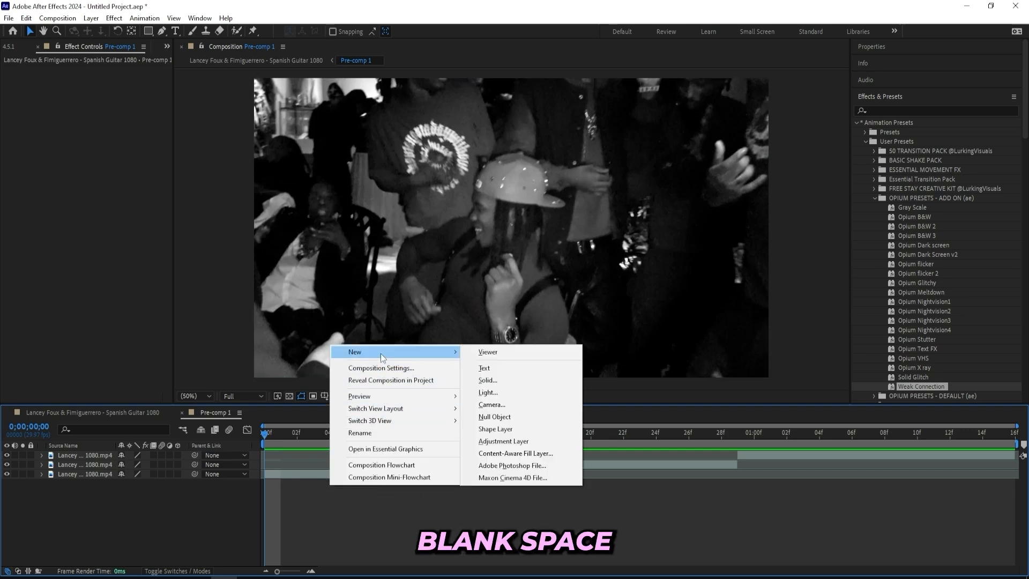
pyautogui.click(504, 442)
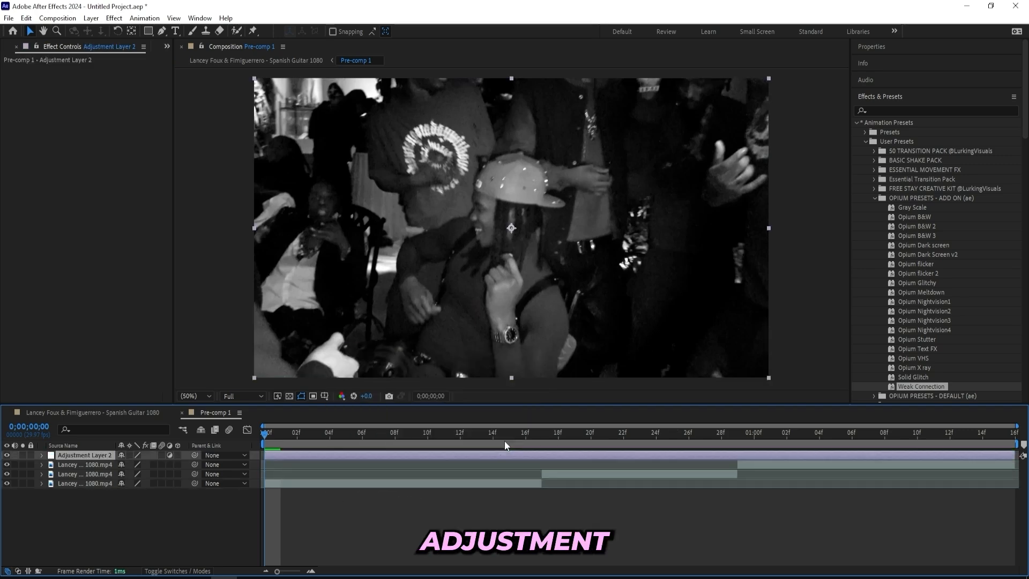
pyautogui.click(405, 488)
# Find the Colorama effect and apply it to Adjustment Layer 2
pyautogui.click(864, 141)
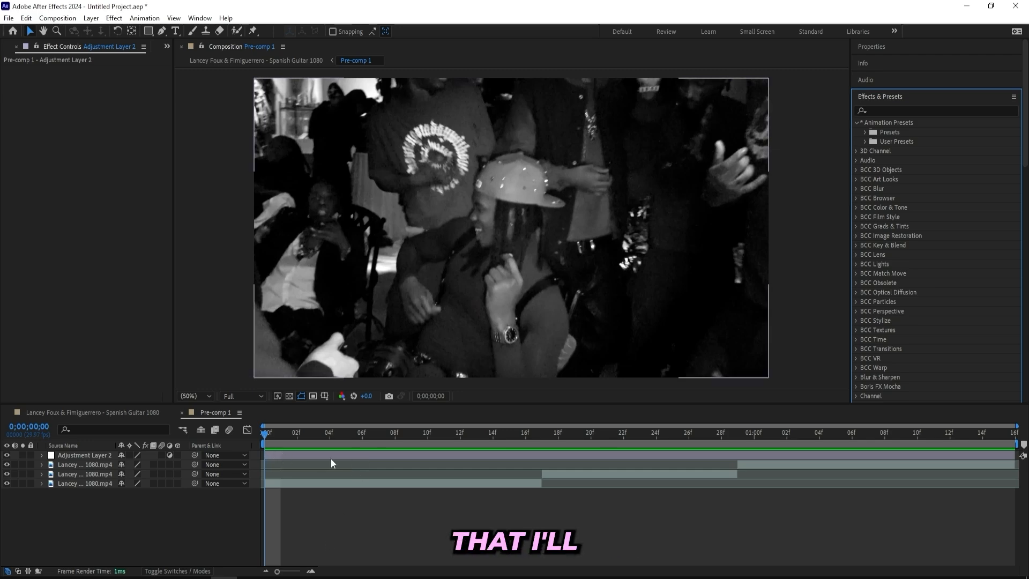
pyautogui.click(274, 455)
pyautogui.click(887, 109)
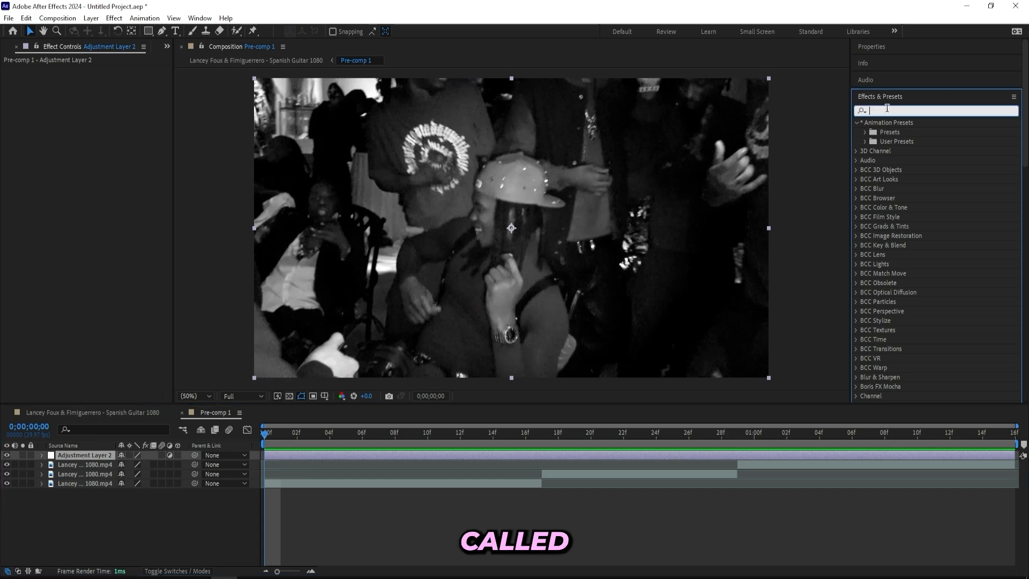
pyautogui.write('colorama')
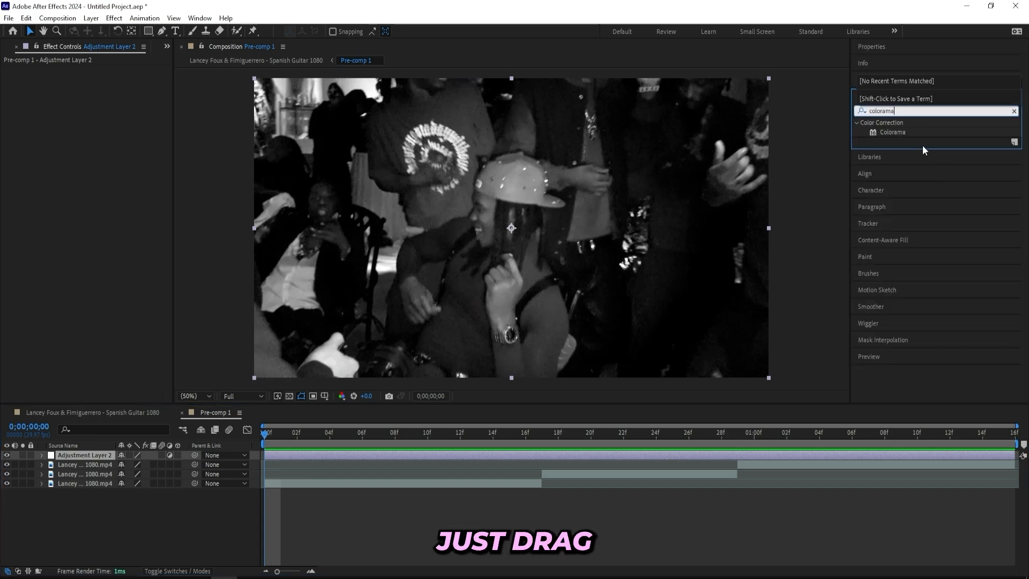
pyautogui.moveTo(892, 132); pyautogui.dragTo(317, 456)
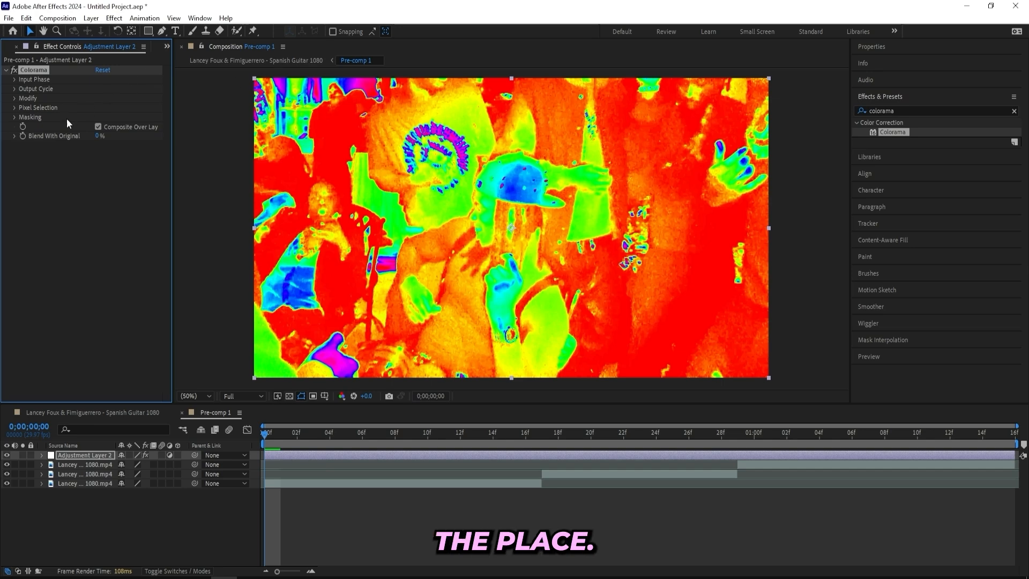
# Set Colorama's Blend With Original to 90%
pyautogui.click(99, 137)
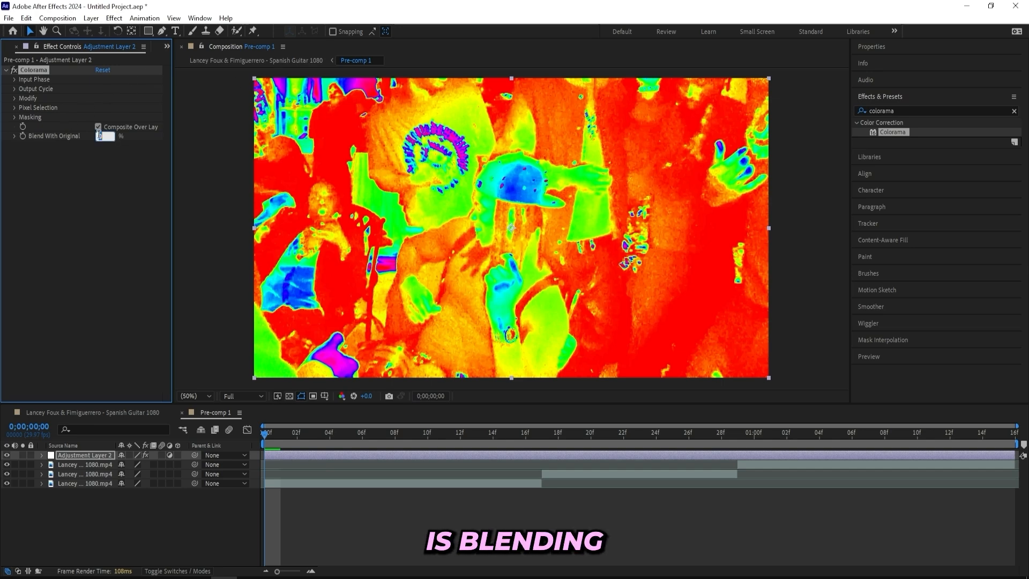
pyautogui.write('90')
pyautogui.press('Return')
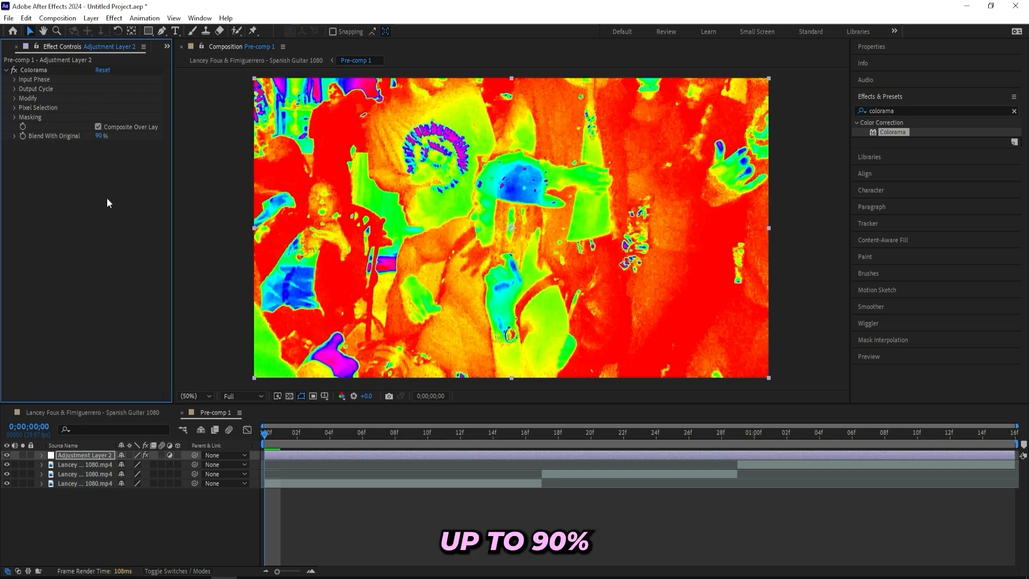
# Load the Ramp Red palette in Colorama's Output Cycle and move its red marker to the lowest point of the color wheel
pyautogui.click(14, 89)
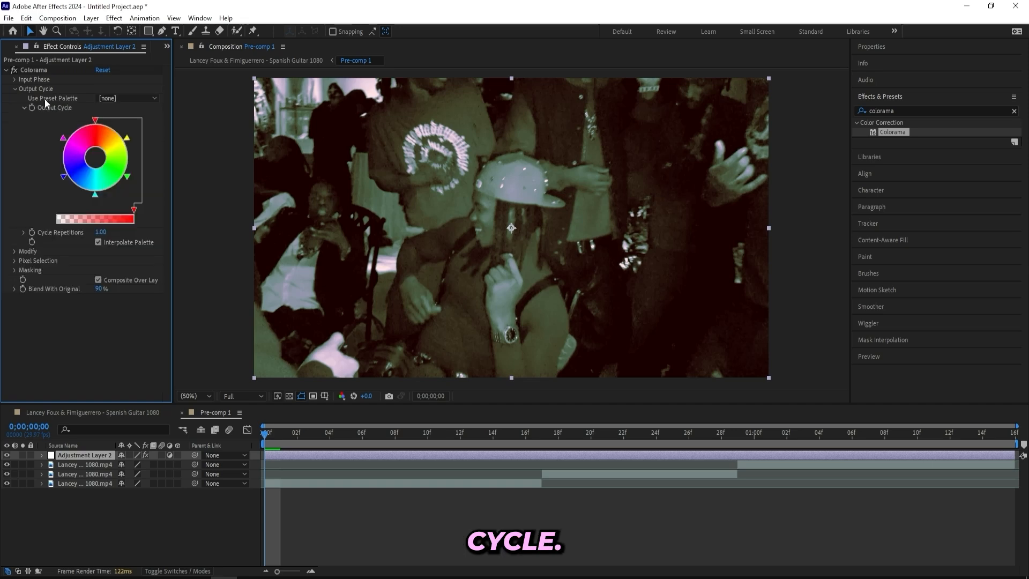
pyautogui.click(105, 98)
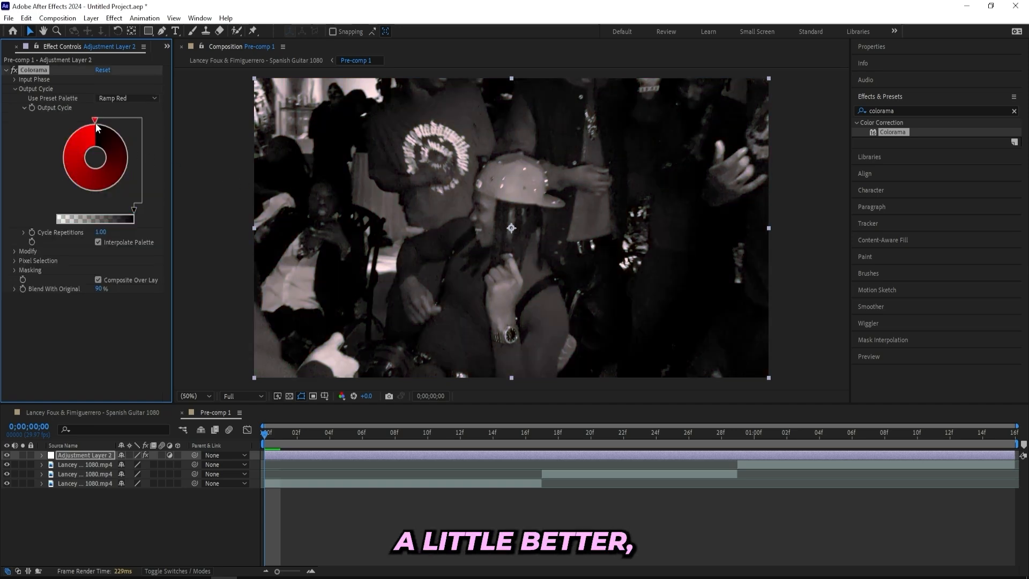
pyautogui.moveTo(96, 125); pyautogui.dragTo(54, 168)
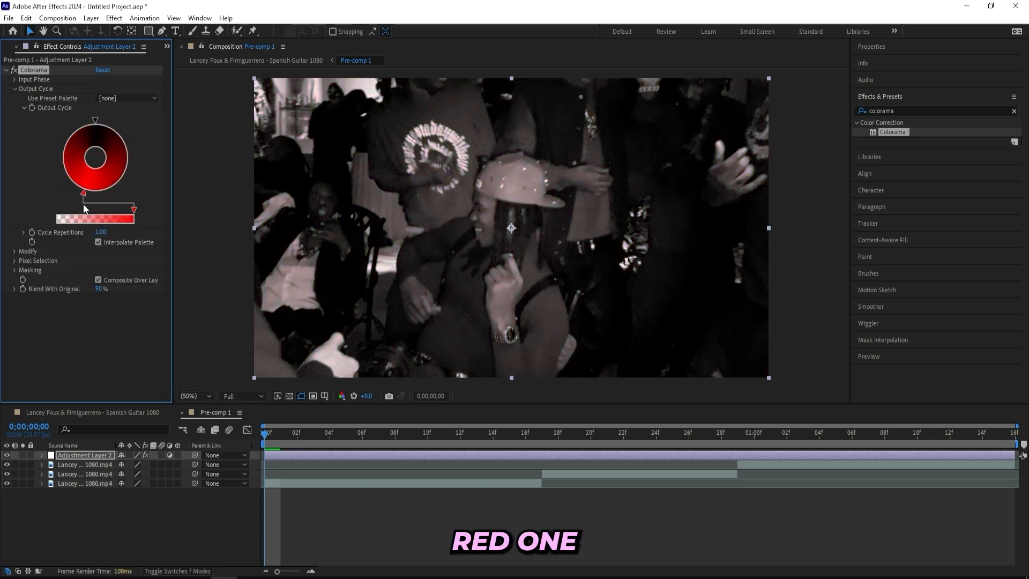
pyautogui.moveTo(98, 208); pyautogui.dragTo(95, 207)
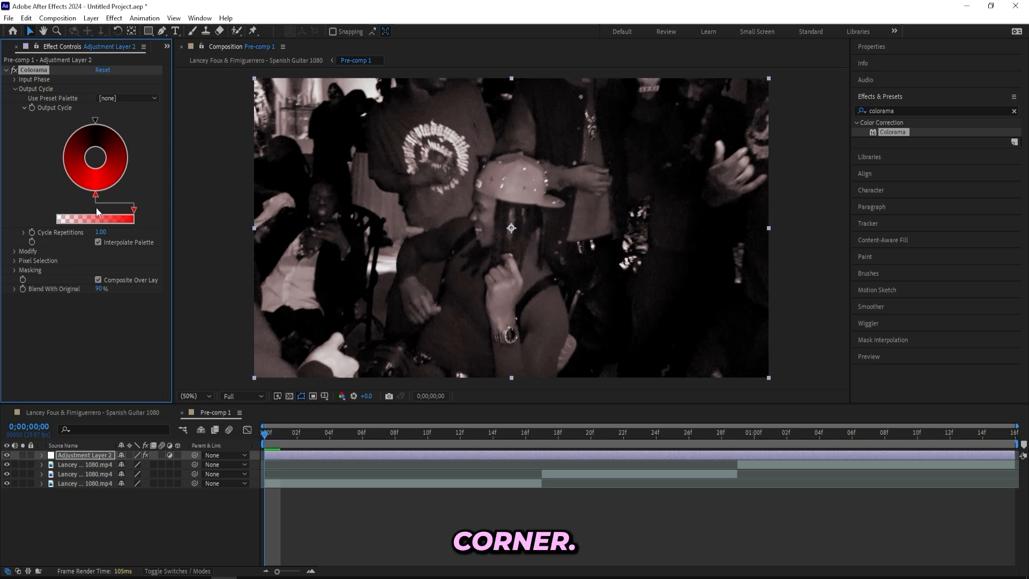
# Set Colorama's Cycle Repetitions to 0.1 and keyframe it at the first frame
pyautogui.click(105, 228)
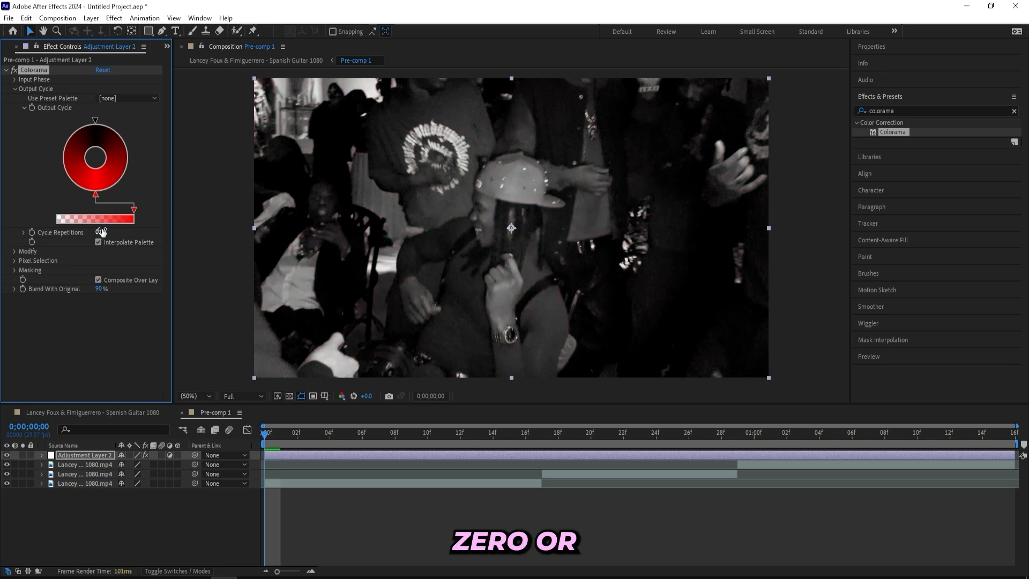
pyautogui.press('Return')
pyautogui.write('0.1')
pyautogui.press('Return')
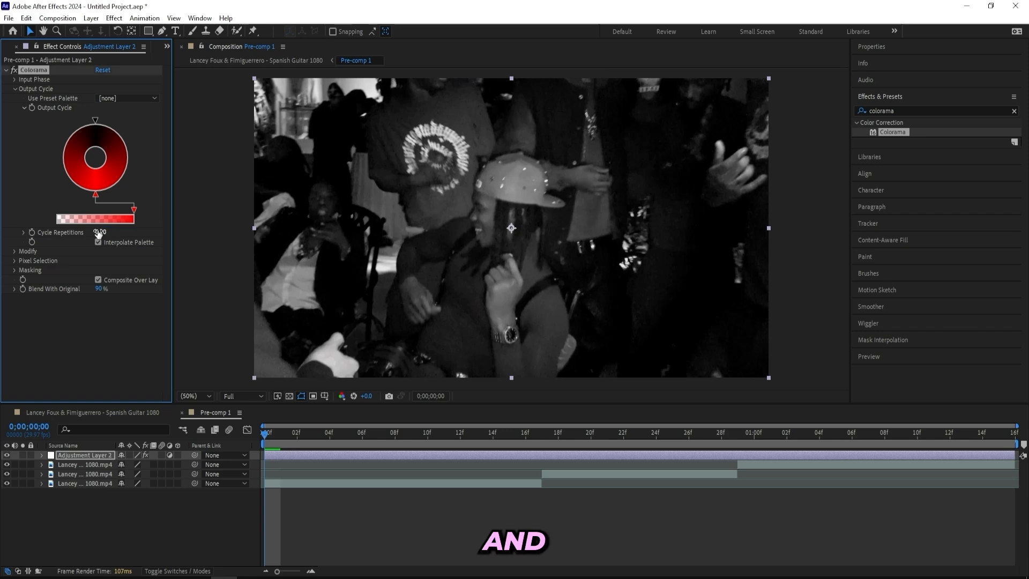
# Add a Cycle Repetitions keyframe of 0.5 at 0;00;01;15 and return the playhead to the start
pyautogui.moveTo(322, 437); pyautogui.dragTo(1006, 425)
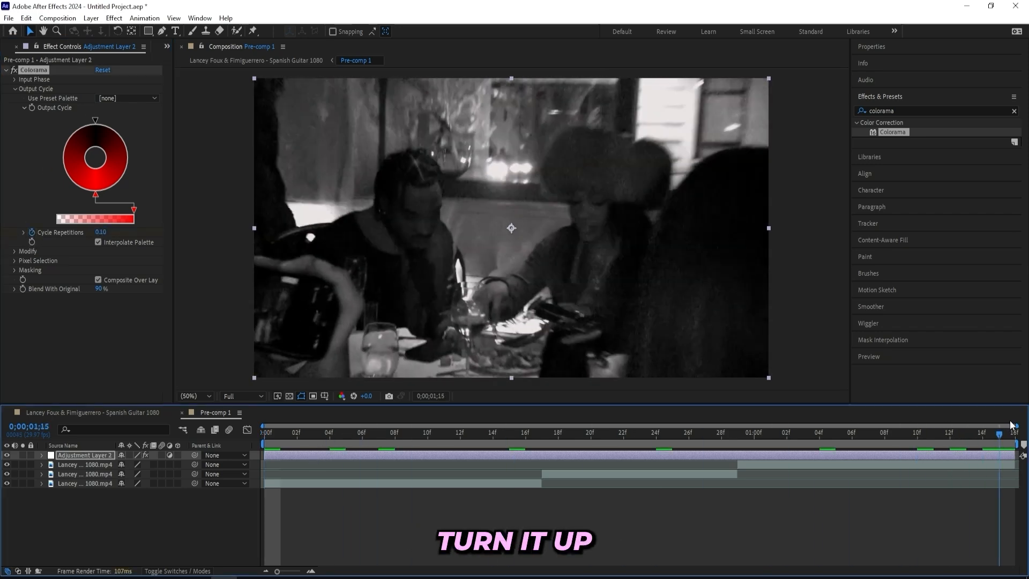
pyautogui.click(101, 233)
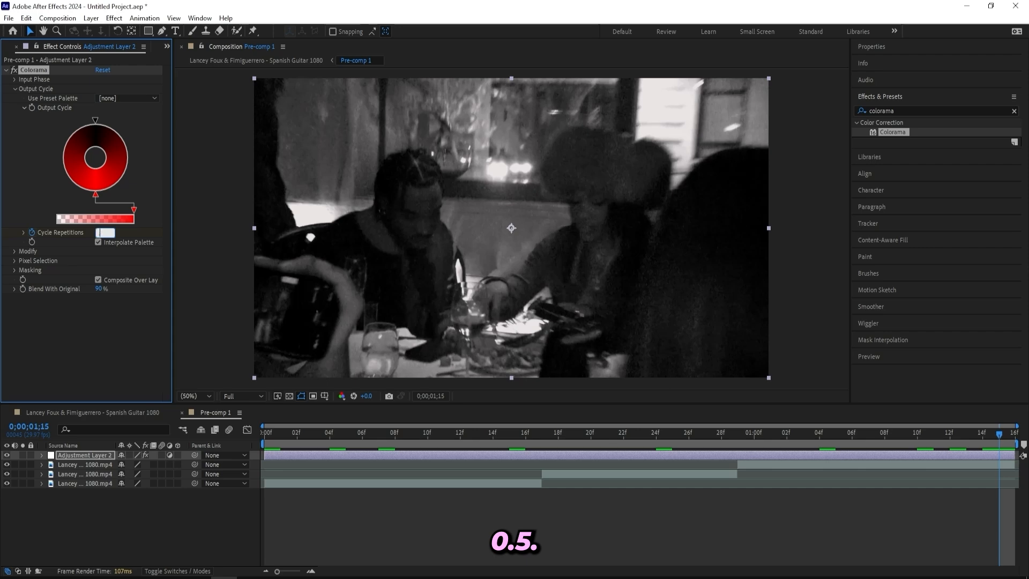
pyautogui.write('0.1')
pyautogui.press('Return')
pyautogui.press('Home')
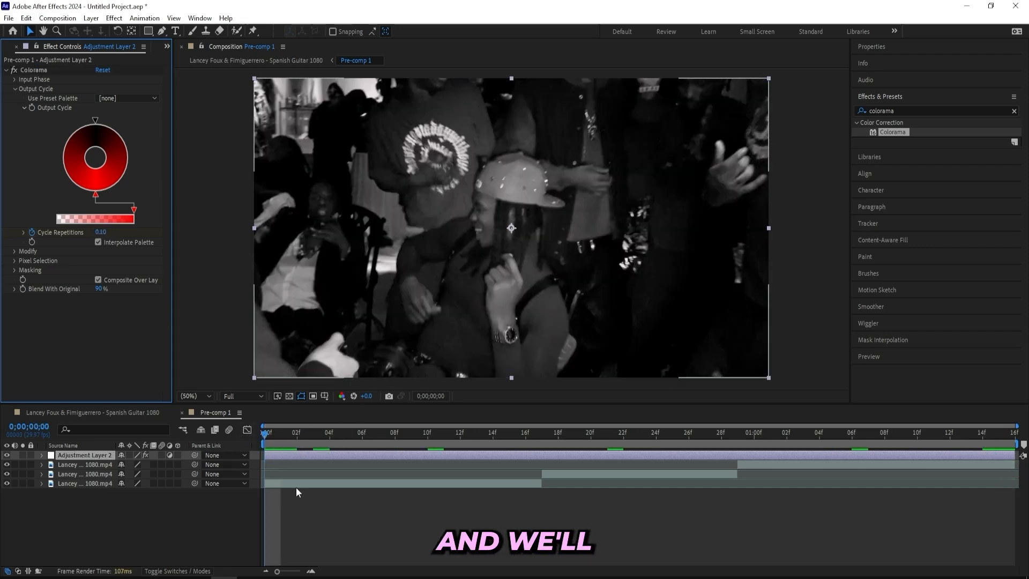
# Try Colorama's Blend With Original at 100% and restore it to 90%
pyautogui.moveTo(100, 289)
pyautogui.mouseDown()
pyautogui.moveTo(68, 302)
pyautogui.moveTo(93, 304)
pyautogui.moveTo(34, 306)
pyautogui.moveTo(98, 307)
pyautogui.mouseUp()
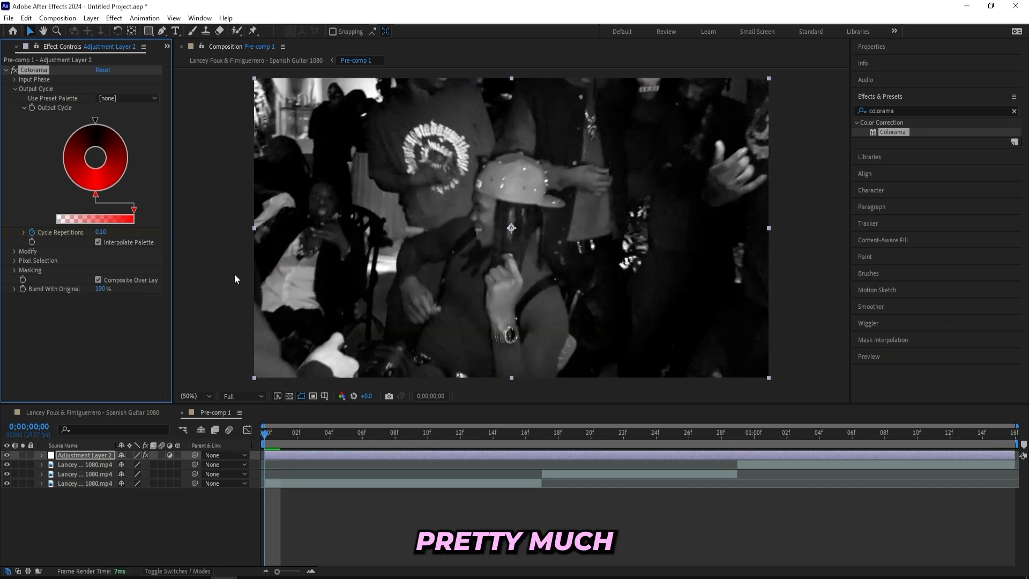
pyautogui.click(101, 289)
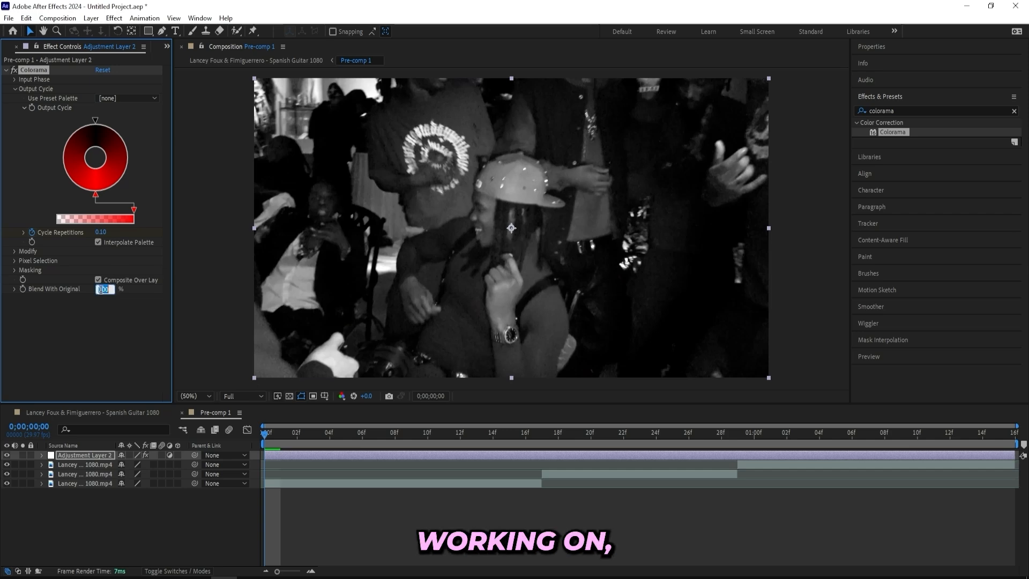
pyautogui.write('90')
pyautogui.click(99, 327)
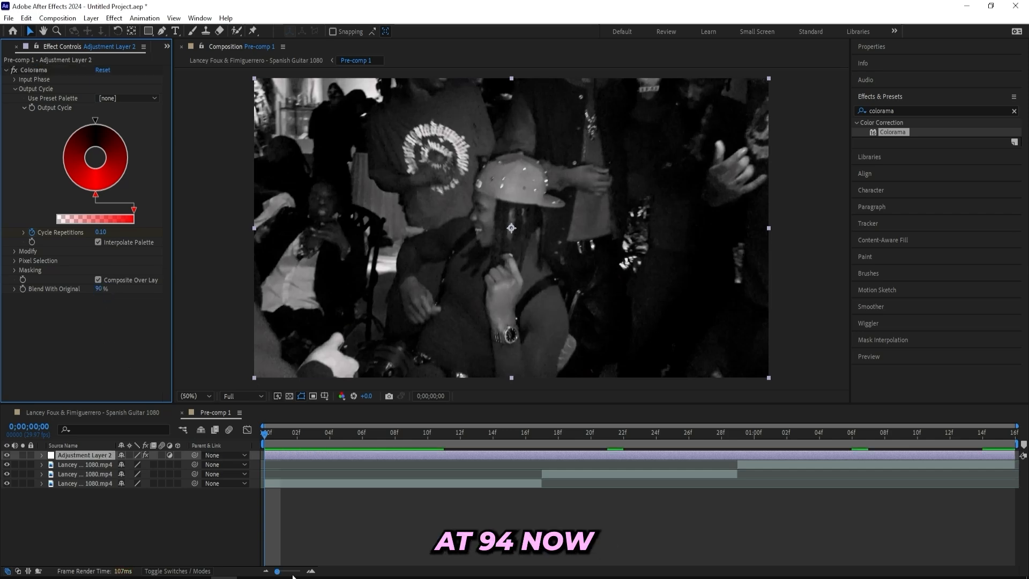
# Apply the S_Hotspots effect to the adjustment layer and keyframe its Threshold at 0.07 on the first frame
pyautogui.click(902, 115)
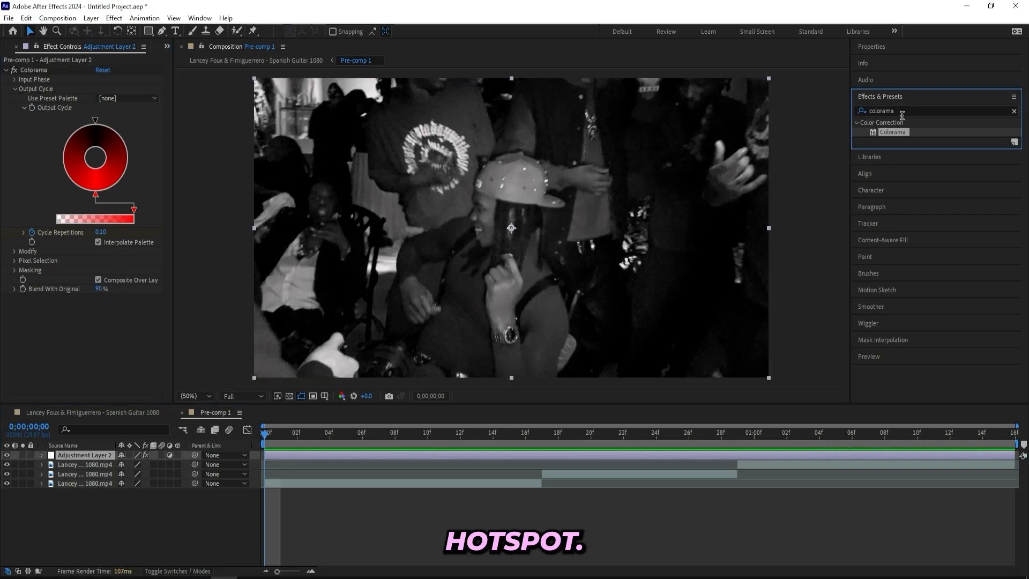
pyautogui.click(902, 109)
pyautogui.click(110, 322)
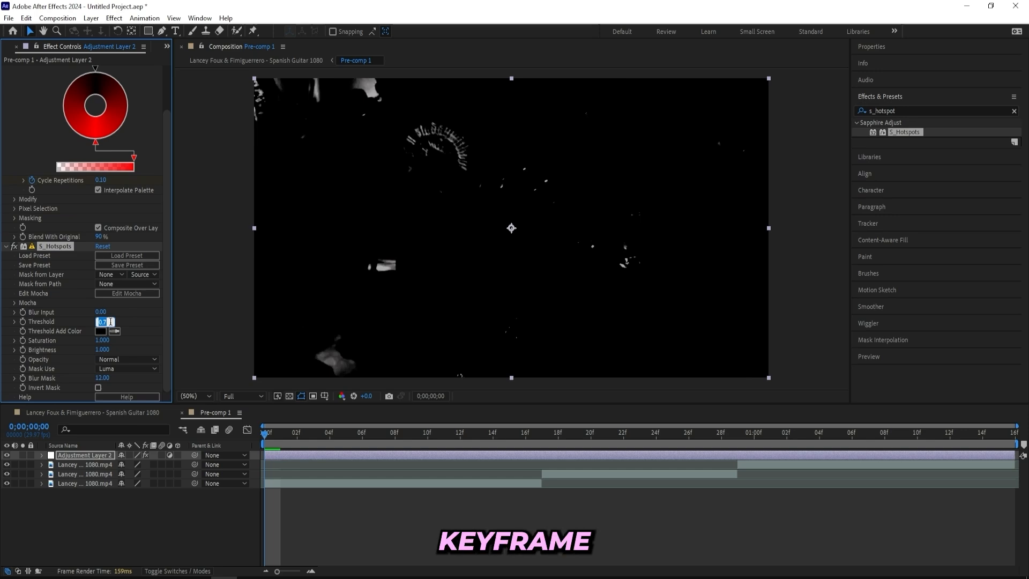
pyautogui.press('Return')
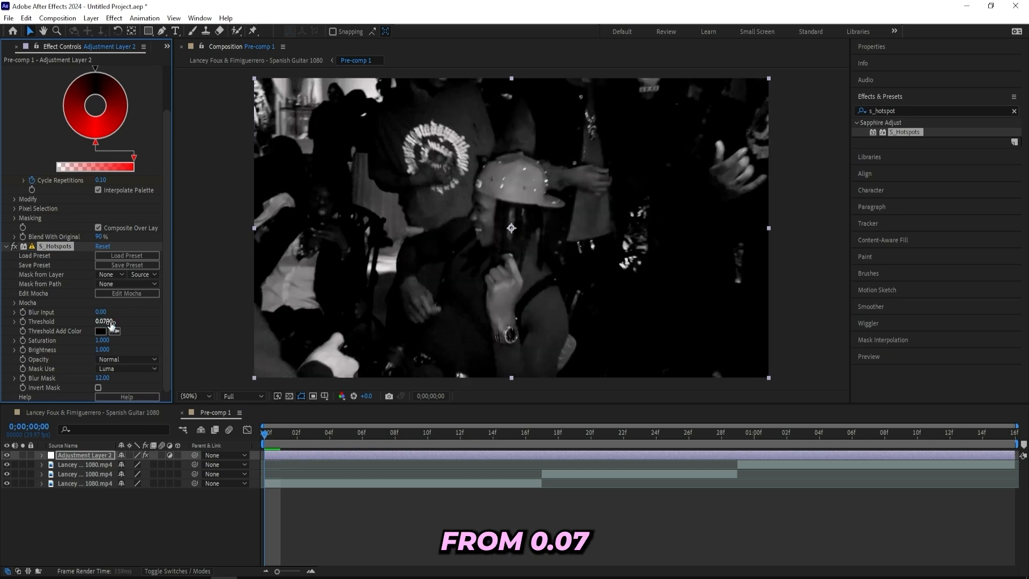
pyautogui.click(23, 322)
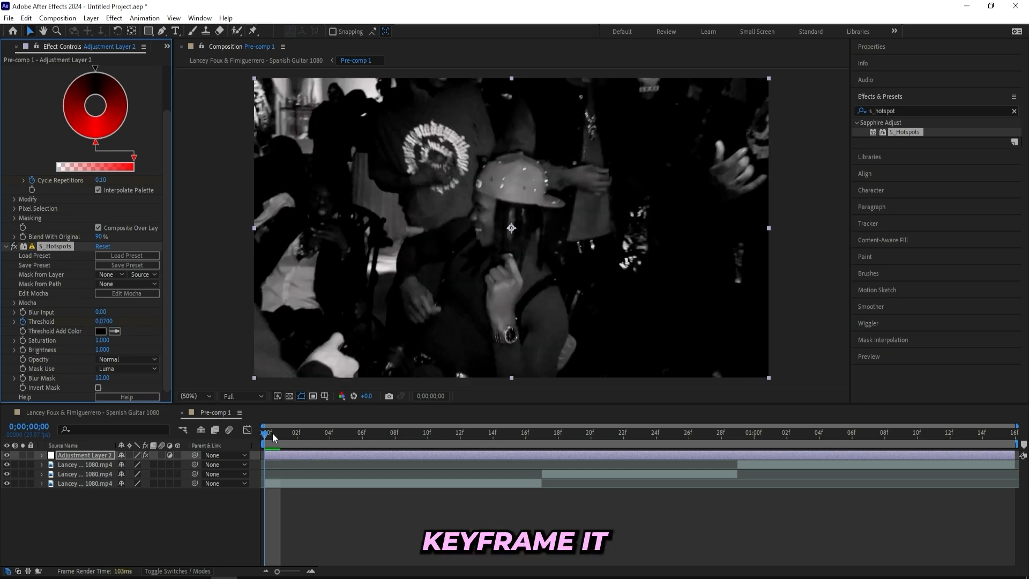
# At 0;00;01;15, set the S_Hotspots Threshold to 0.15, raise it to 0.2, and return the playhead to the start
pyautogui.moveTo(272, 434); pyautogui.dragTo(1002, 456)
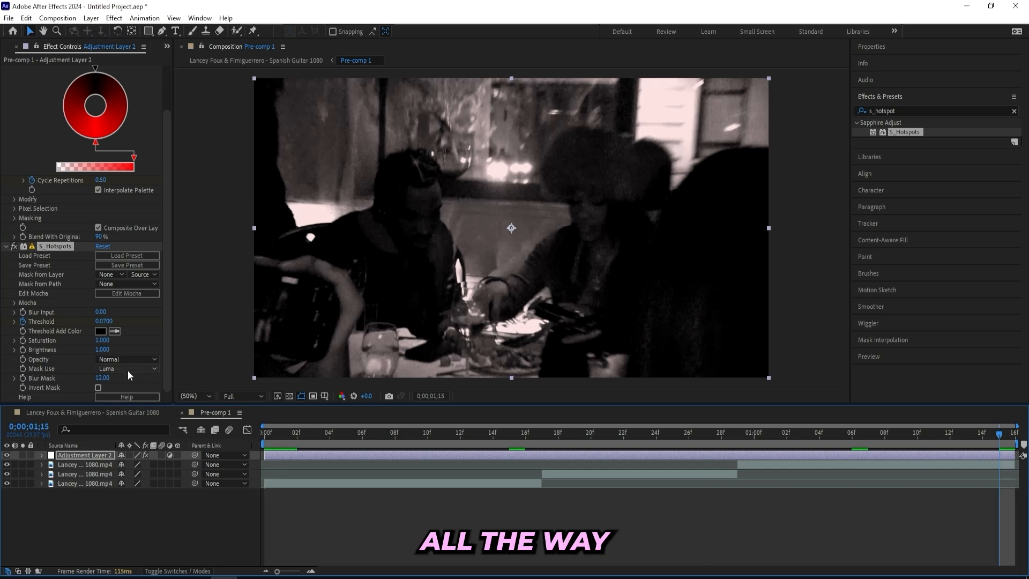
pyautogui.click(104, 321)
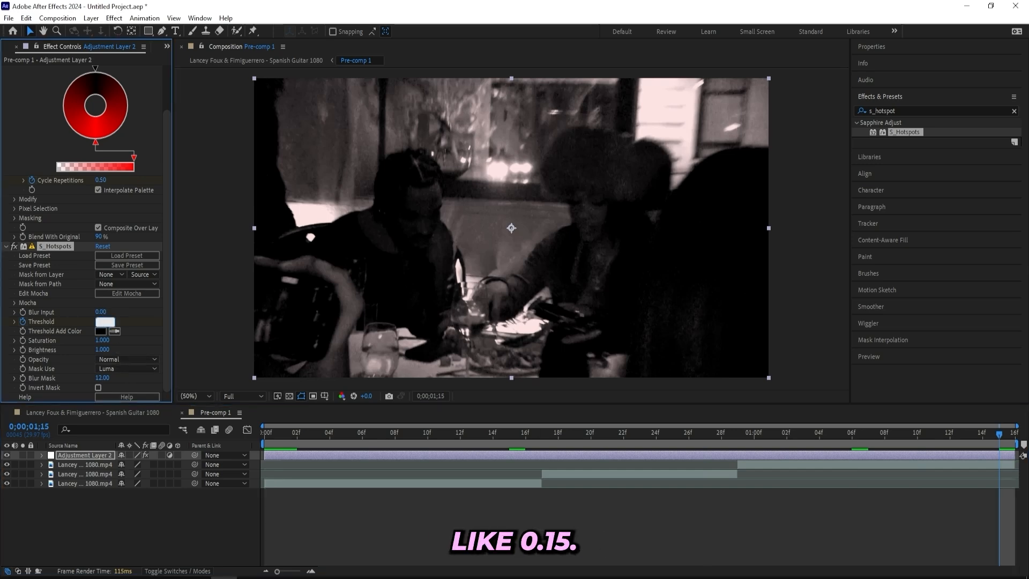
pyautogui.write('0.15')
pyautogui.press('Return')
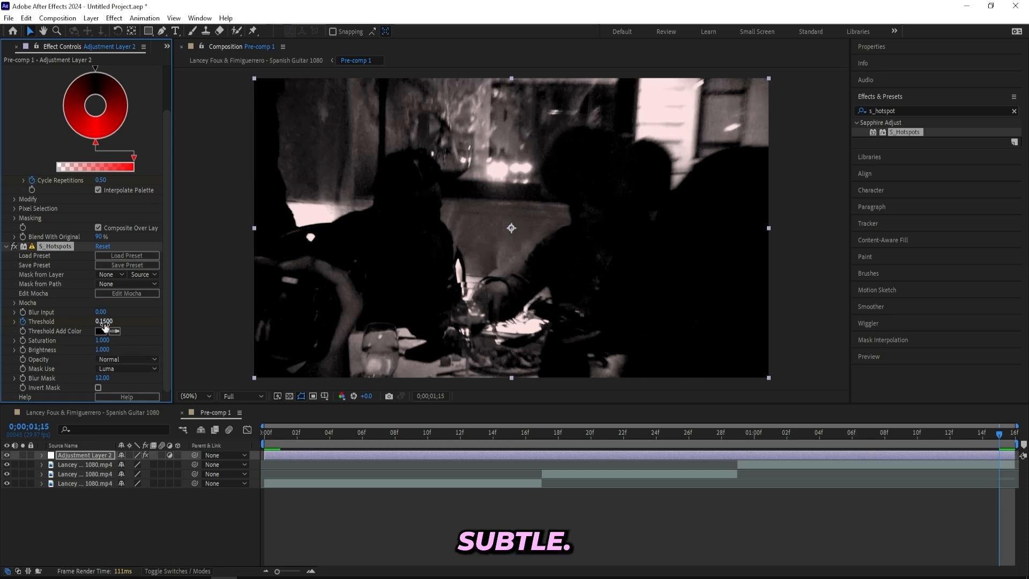
pyautogui.moveTo(105, 323); pyautogui.dragTo(109, 324)
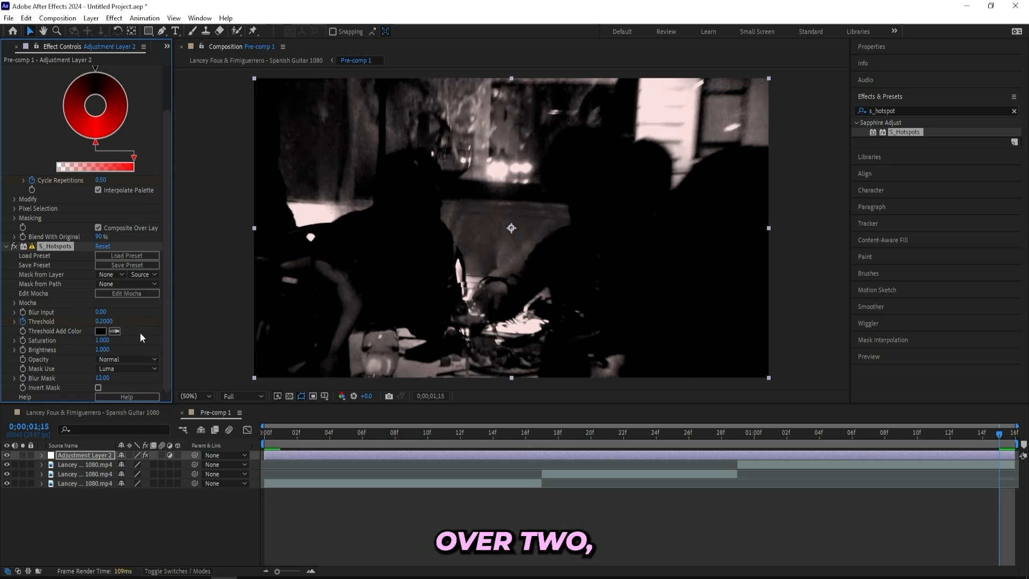
pyautogui.moveTo(308, 442); pyautogui.dragTo(273, 442)
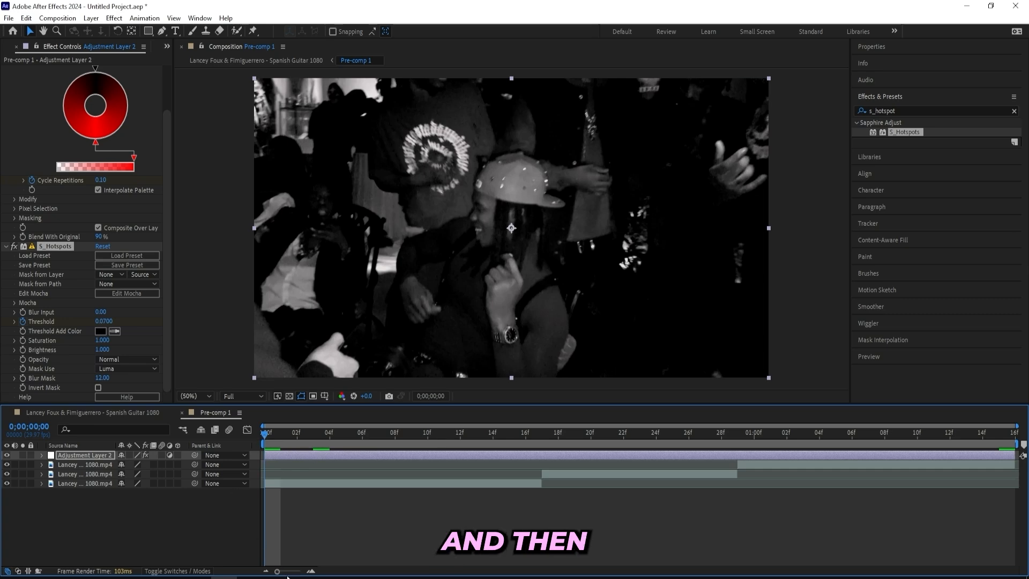
# Apply the Zaebects Signal effect to the adjustment layer and set its Signal strength to 45
pyautogui.click(893, 111)
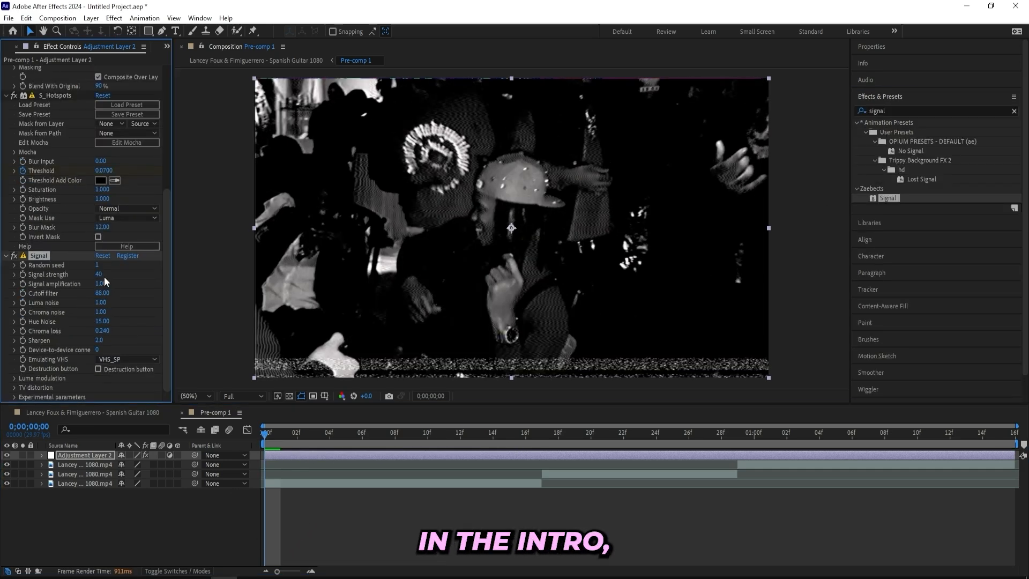
pyautogui.click(98, 274)
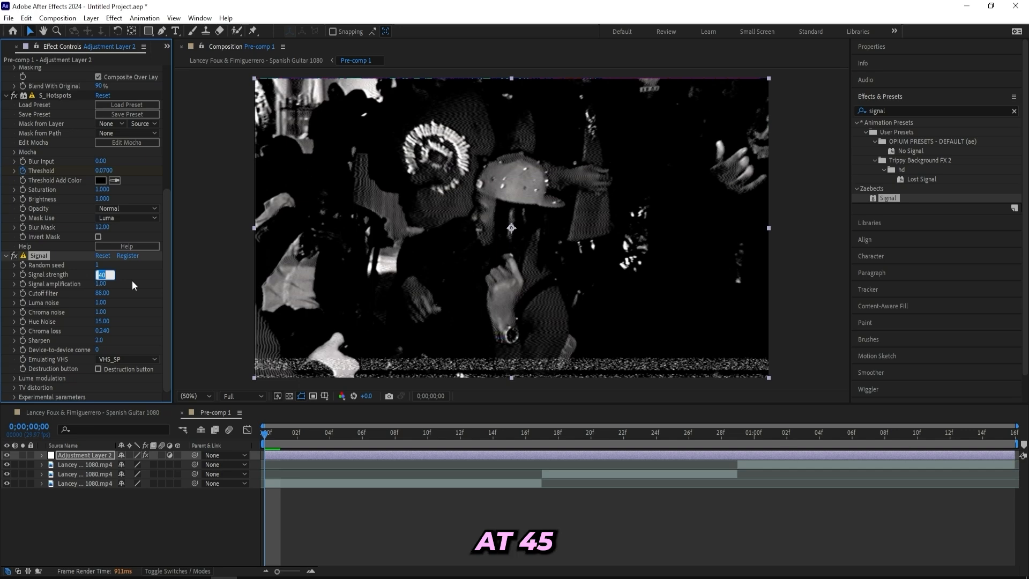
pyautogui.write('45')
pyautogui.click(114, 285)
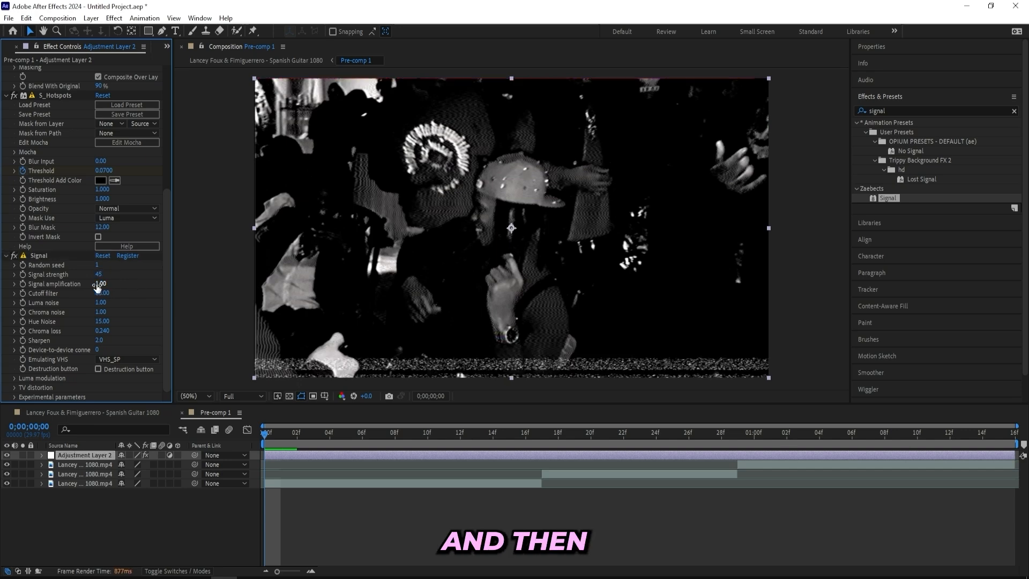
# Set the Signal effect's Signal amplification to 28 and its Cutoff filter to 550
pyautogui.click(101, 284)
pyautogui.write('28')
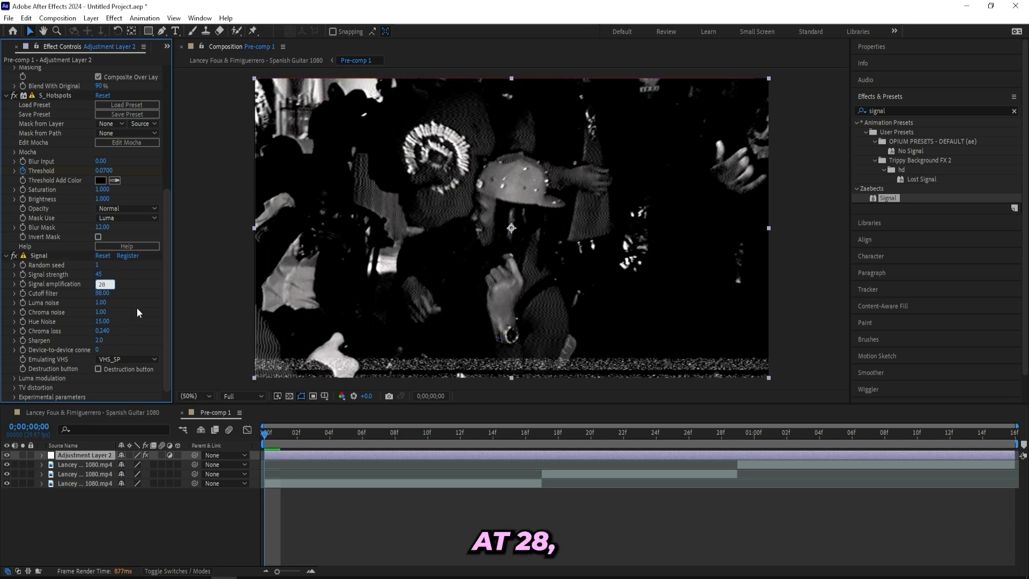
pyautogui.click(138, 312)
pyautogui.click(102, 294)
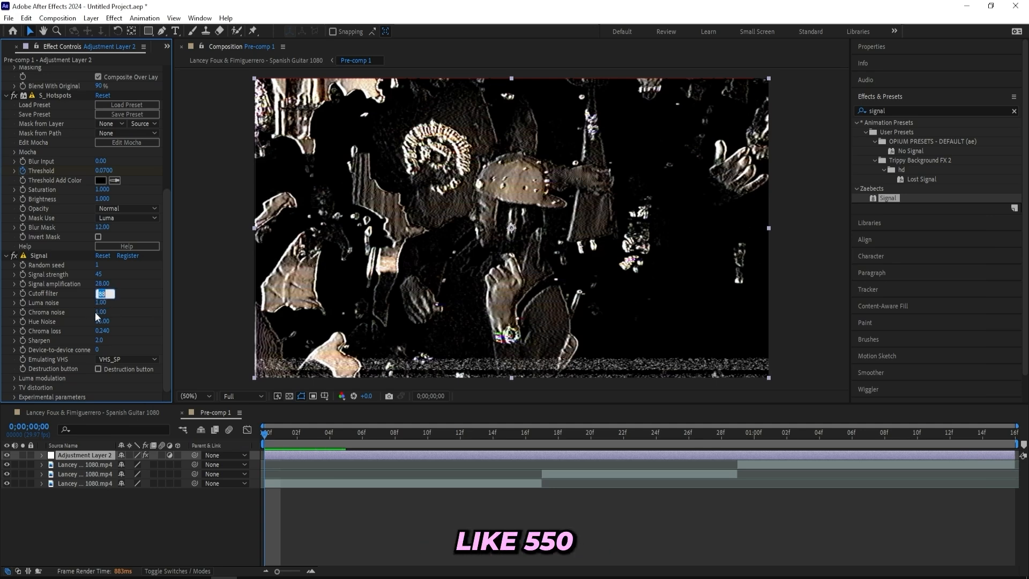
pyautogui.press('Return')
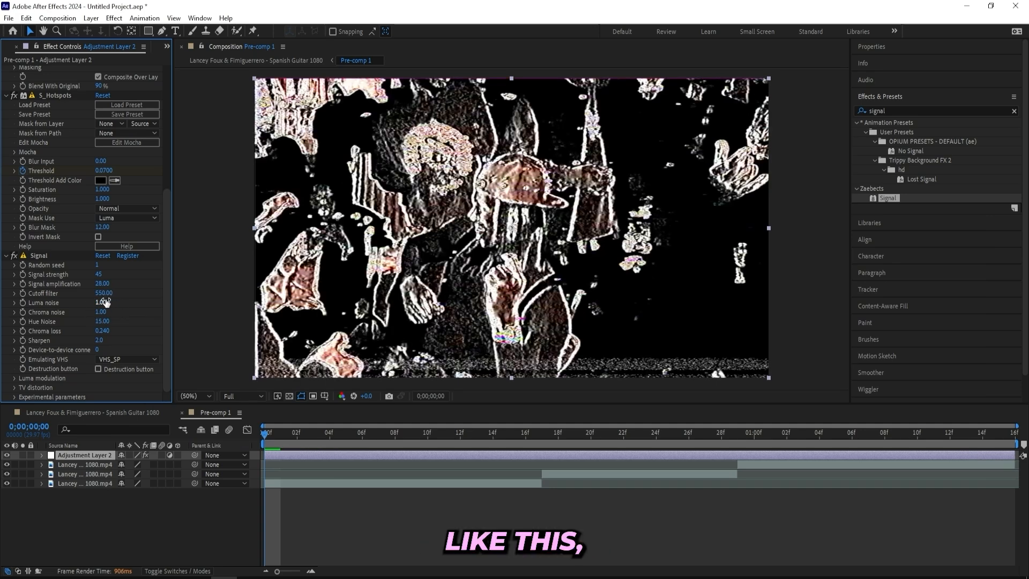
# Set the Signal effect's Luma noise and Hue Noise to 0 and its Chroma loss to 0.1
pyautogui.click(99, 303)
pyautogui.write('0')
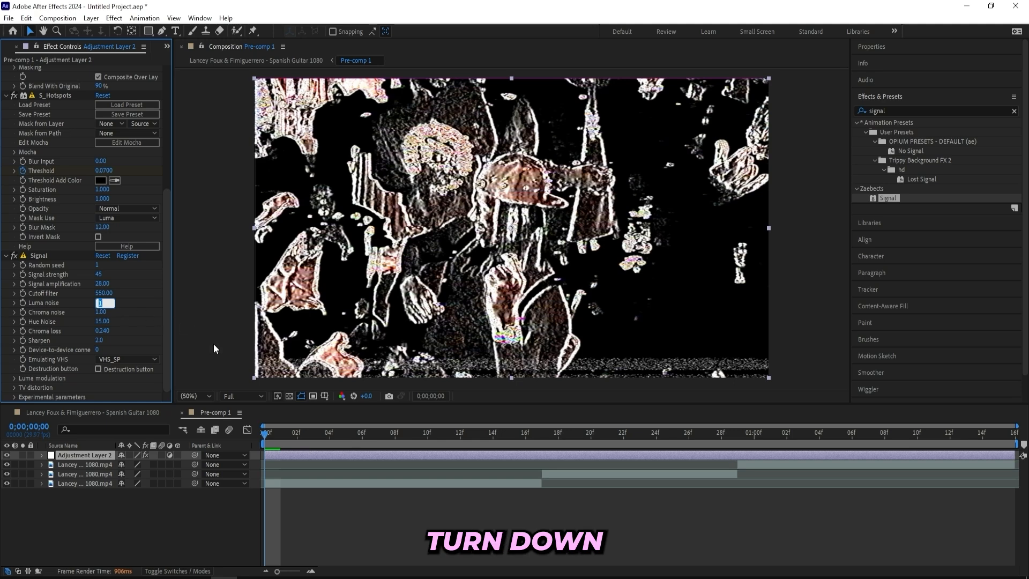
pyautogui.click(106, 322)
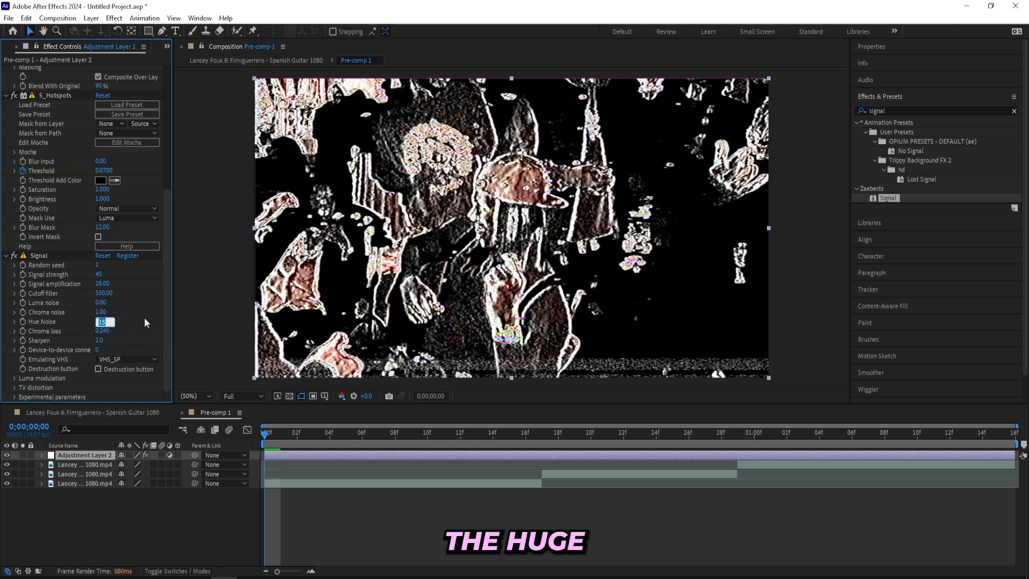
pyautogui.write('0')
pyautogui.press('Return')
pyautogui.click(97, 332)
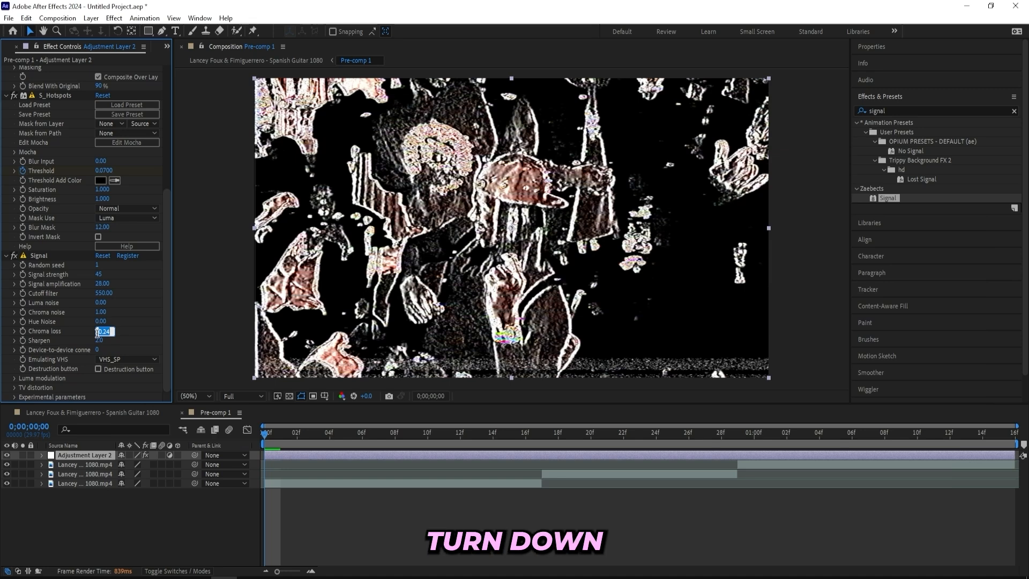
pyautogui.write('0.1')
pyautogui.press('Return')
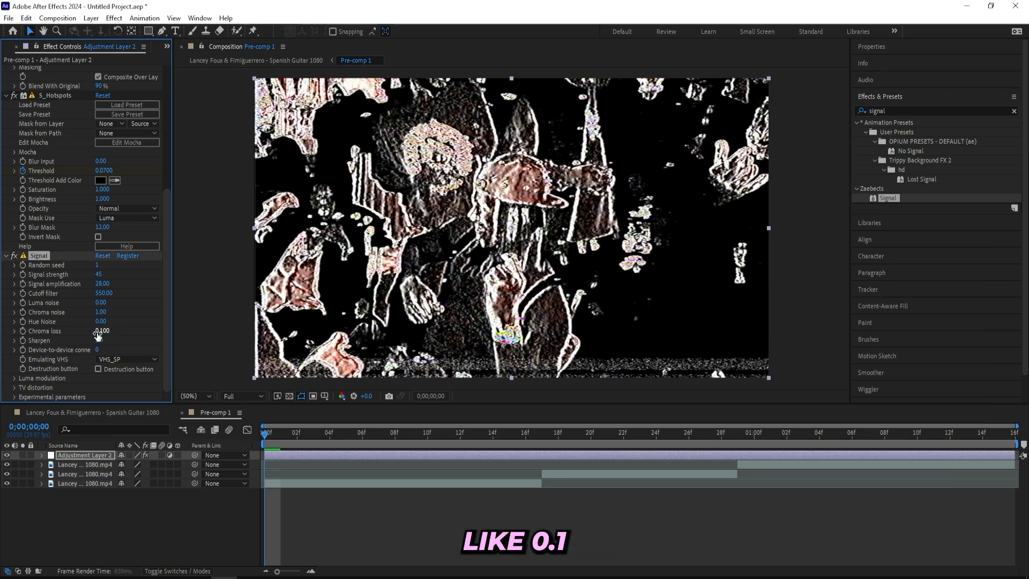
# Set the Signal effect's Sharpen to 3 and switch Emulating VHS to VHS_LP
pyautogui.moveTo(99, 341)
pyautogui.mouseDown()
pyautogui.moveTo(109, 339)
pyautogui.moveTo(101, 344)
pyautogui.mouseUp()
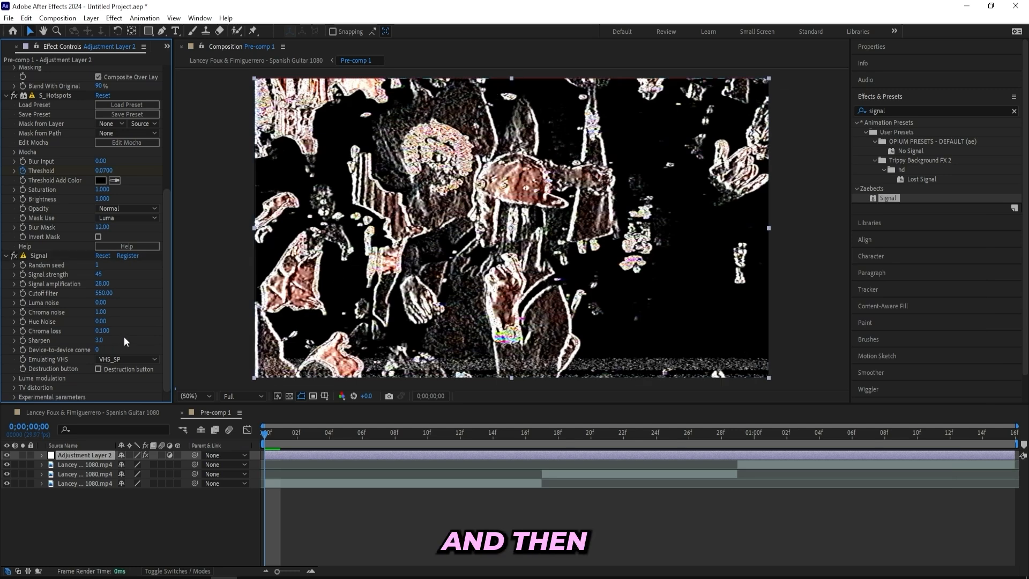
pyautogui.click(117, 361)
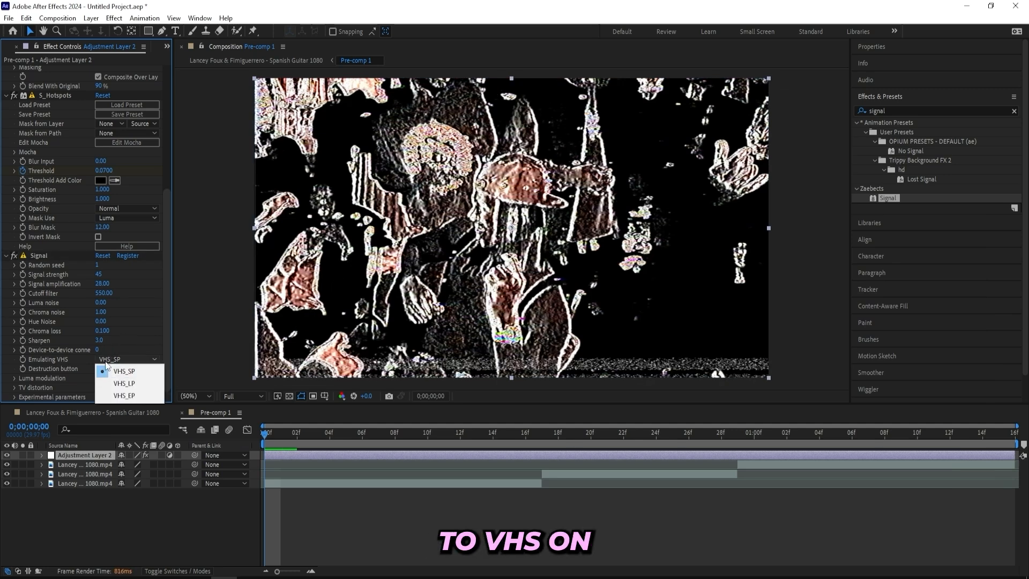
pyautogui.click(120, 383)
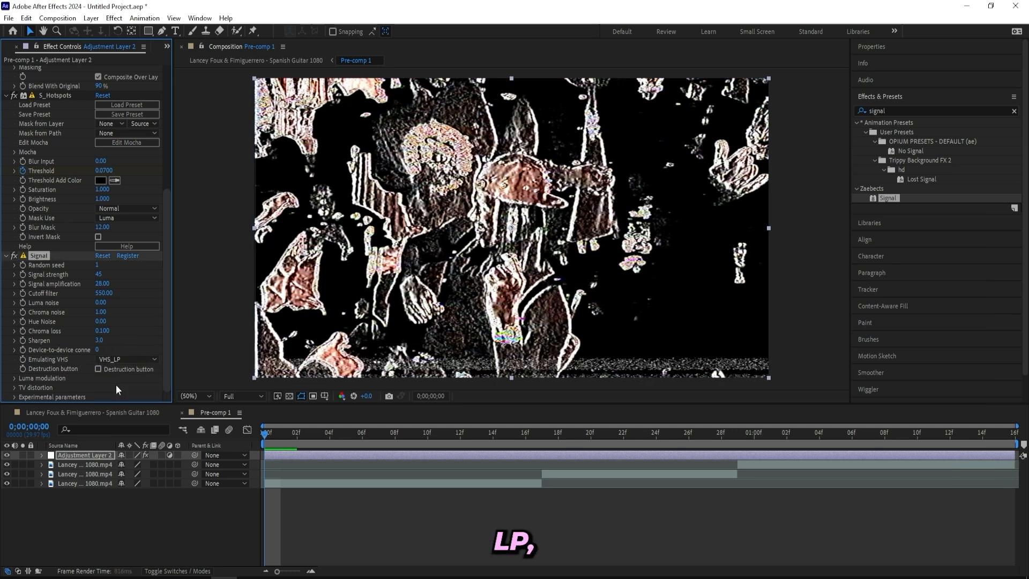
# Turn off Tape Errors in the Signal effect's Luma modulation settings
pyautogui.click(15, 378)
pyautogui.scroll(-3, 121, 343)
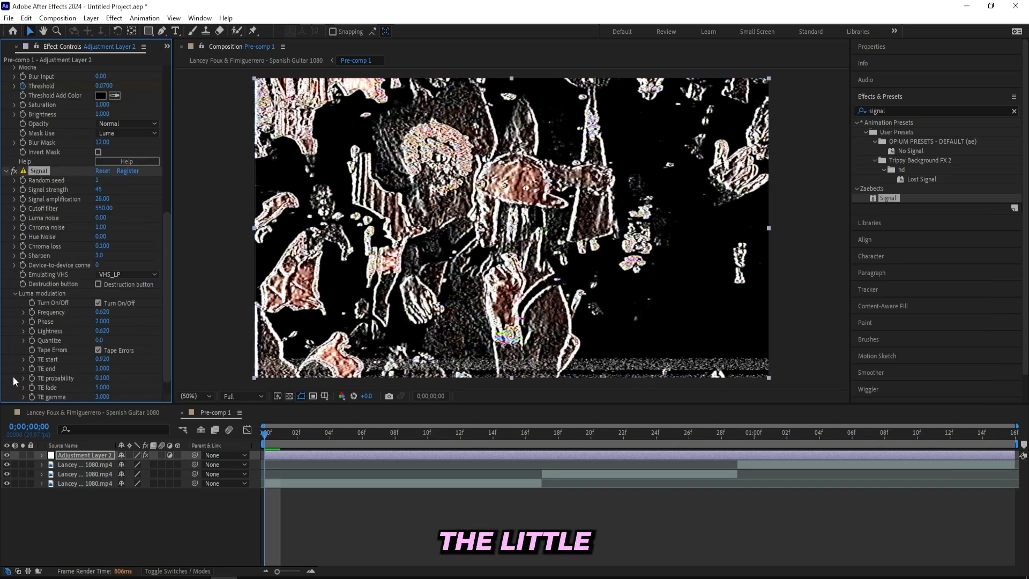
pyautogui.click(108, 349)
# Compare the picture with the Signal effect's Luma modulation off and on, leaving the modulation enabled
pyautogui.click(98, 303)
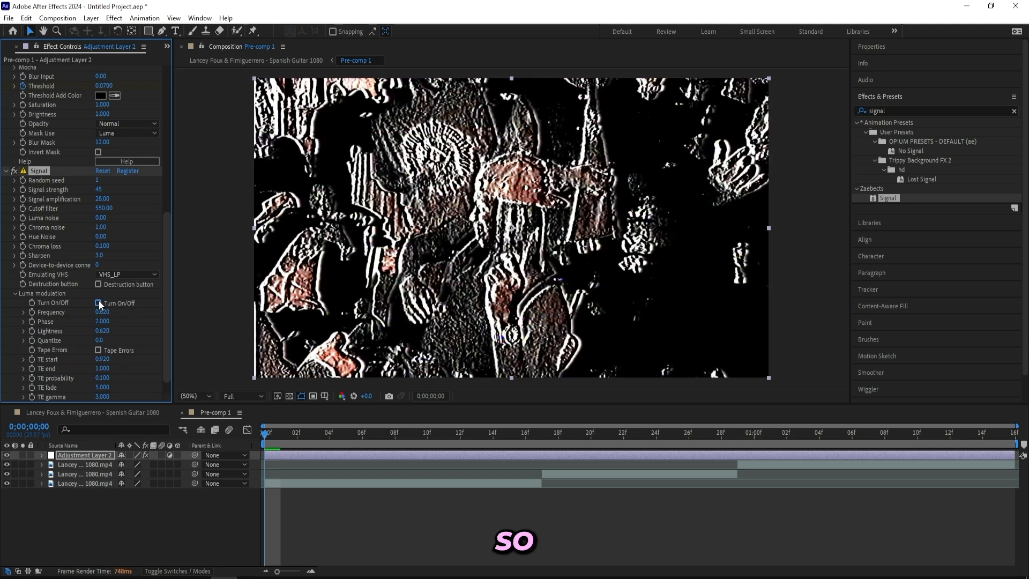
pyautogui.click(98, 302)
pyautogui.click(98, 302)
pyautogui.click(99, 303)
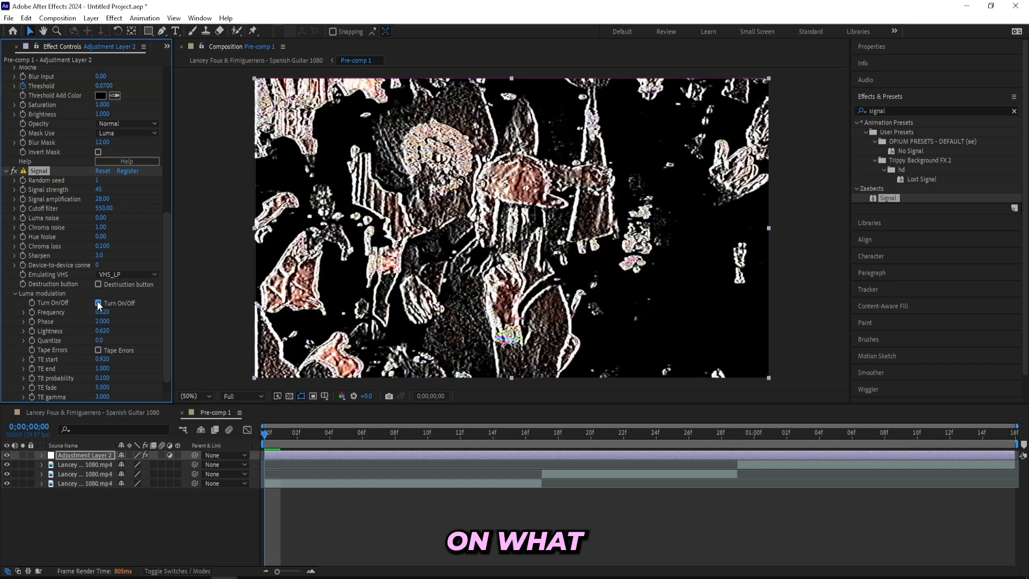
pyautogui.click(99, 303)
pyautogui.click(99, 303)
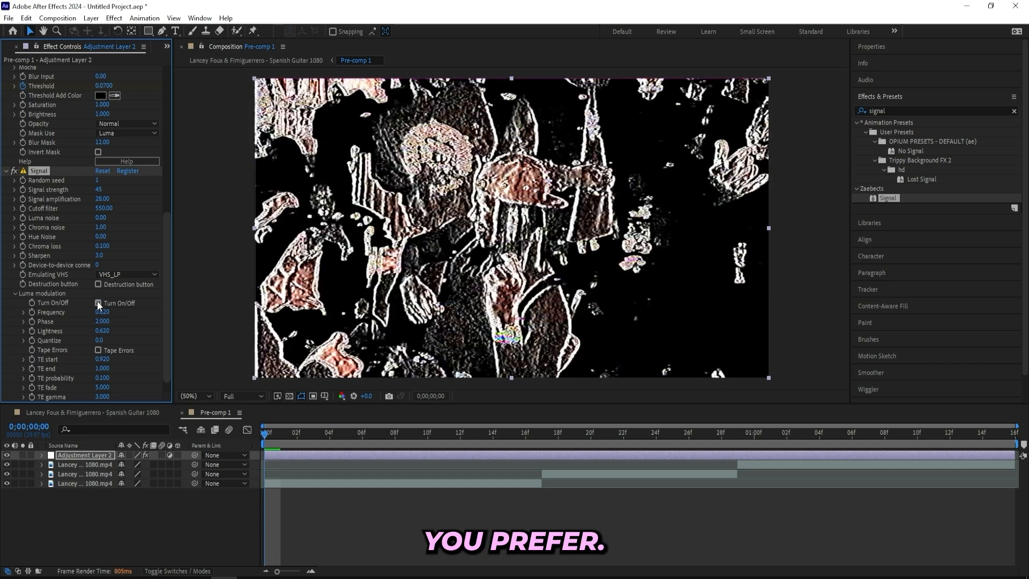
pyautogui.click(15, 293)
# Reveal the adjustment layer's keyframes and move the ending Colorama and S_Hotspots keyframes earlier, to 0;00;00;25
pyautogui.press('u')
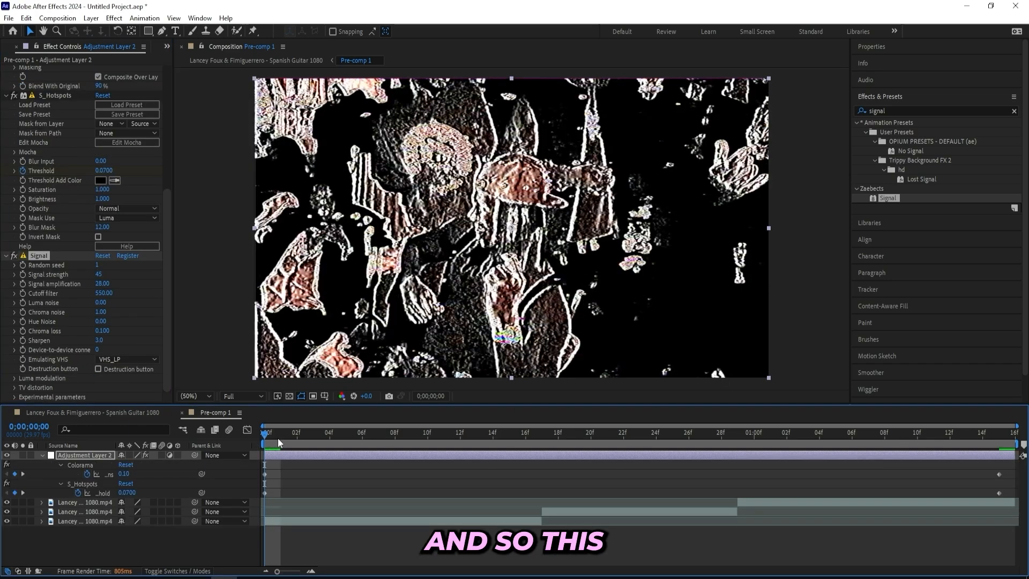
pyautogui.moveTo(268, 439); pyautogui.dragTo(999, 435)
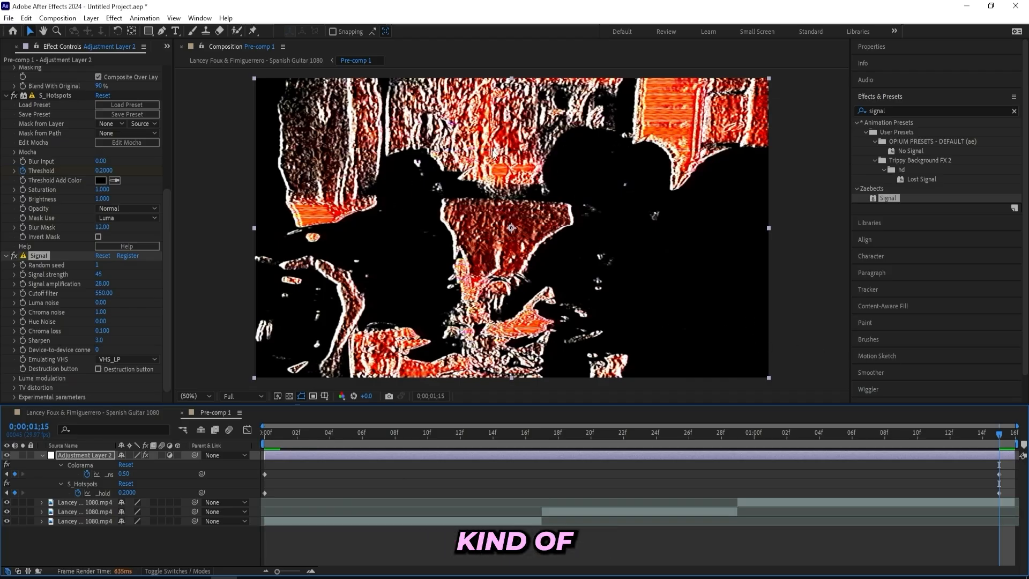
pyautogui.moveTo(1013, 470); pyautogui.dragTo(609, 457)
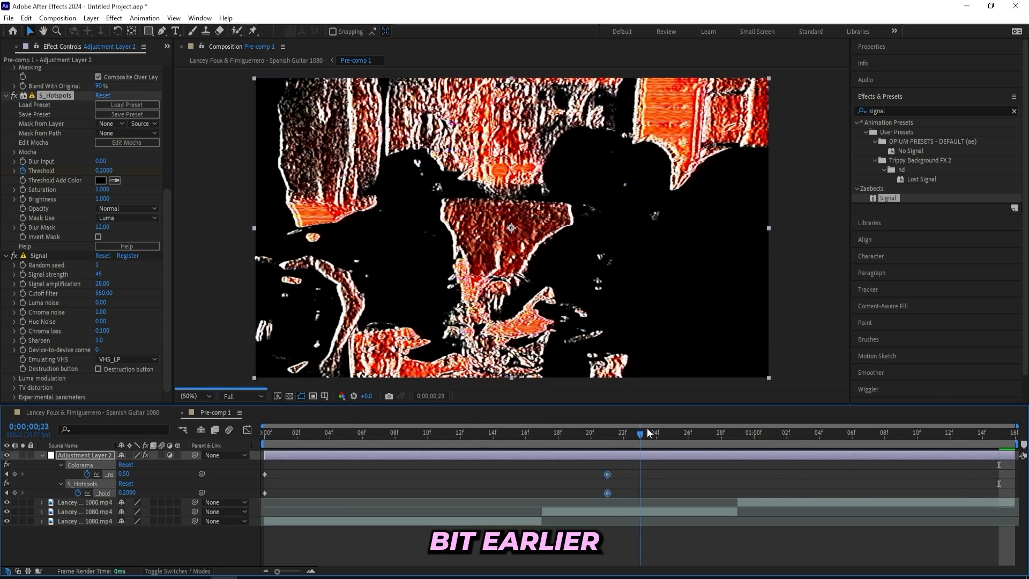
pyautogui.click(671, 432)
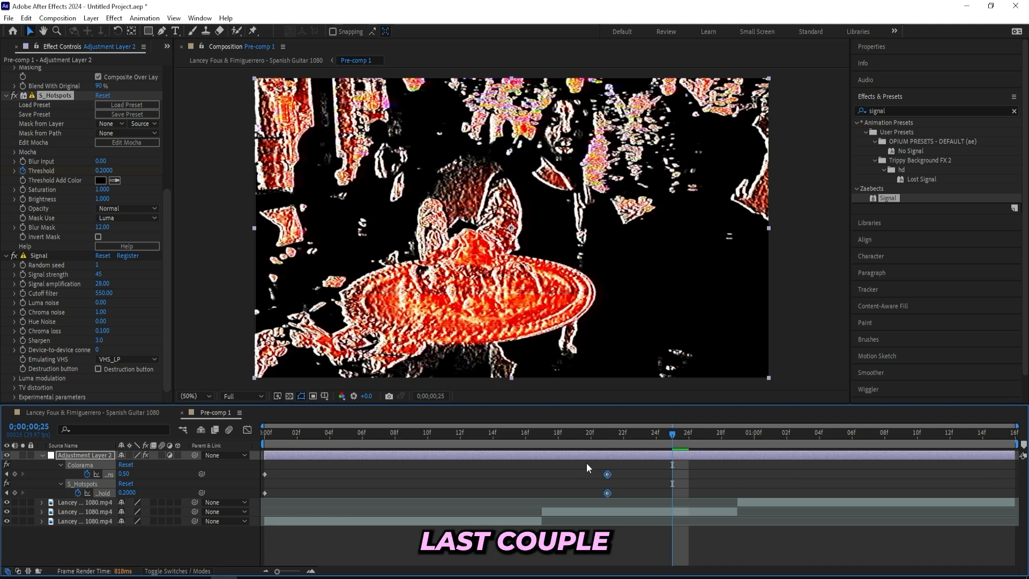
pyautogui.moveTo(608, 476); pyautogui.dragTo(673, 475)
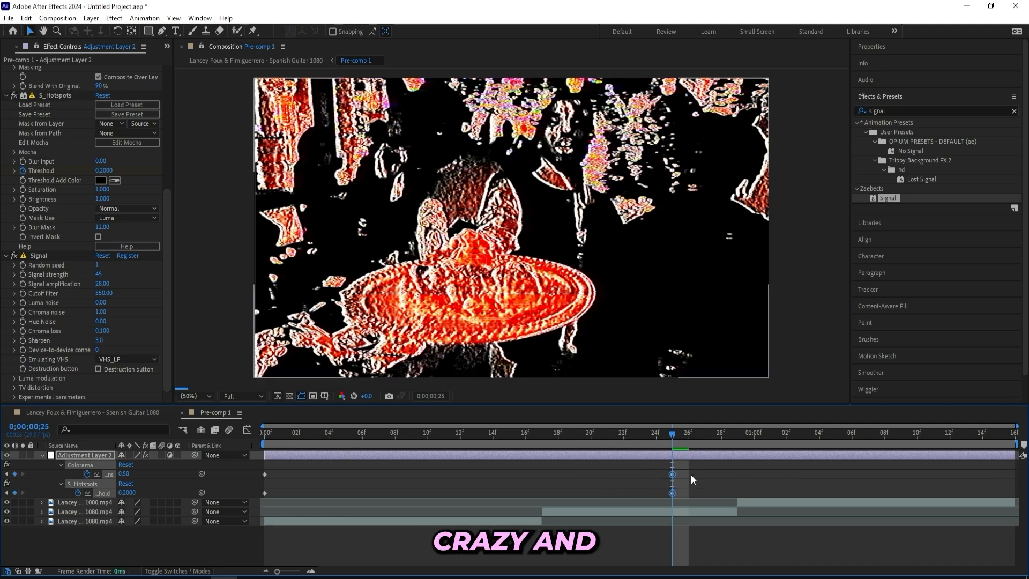
pyautogui.moveTo(703, 434)
pyautogui.mouseDown()
pyautogui.moveTo(730, 434)
pyautogui.moveTo(720, 439)
pyautogui.mouseUp()
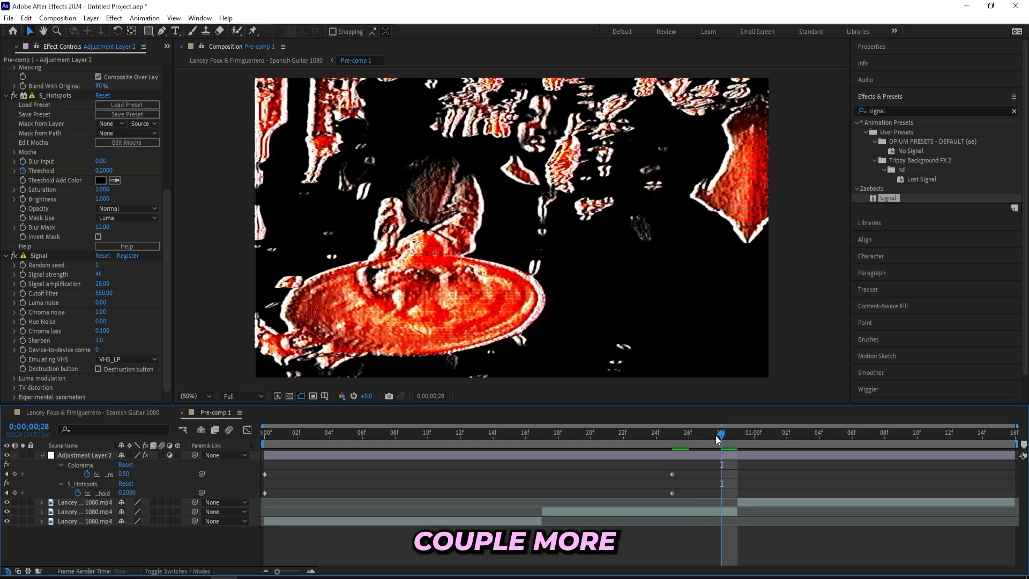
# Search the effects for glow and apply S_Glow to the adjustment layer
pyautogui.click(902, 110)
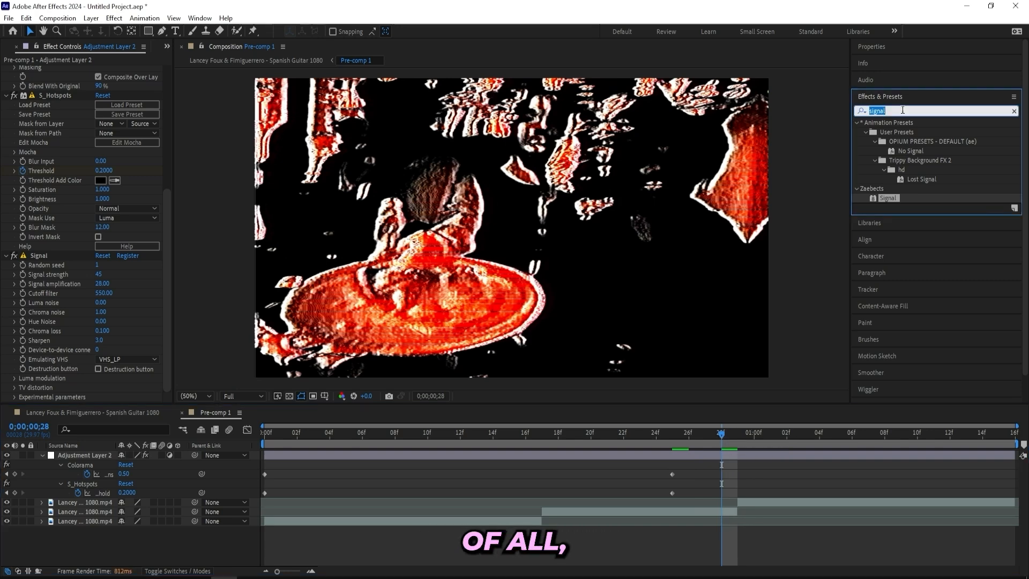
pyautogui.write('glow')
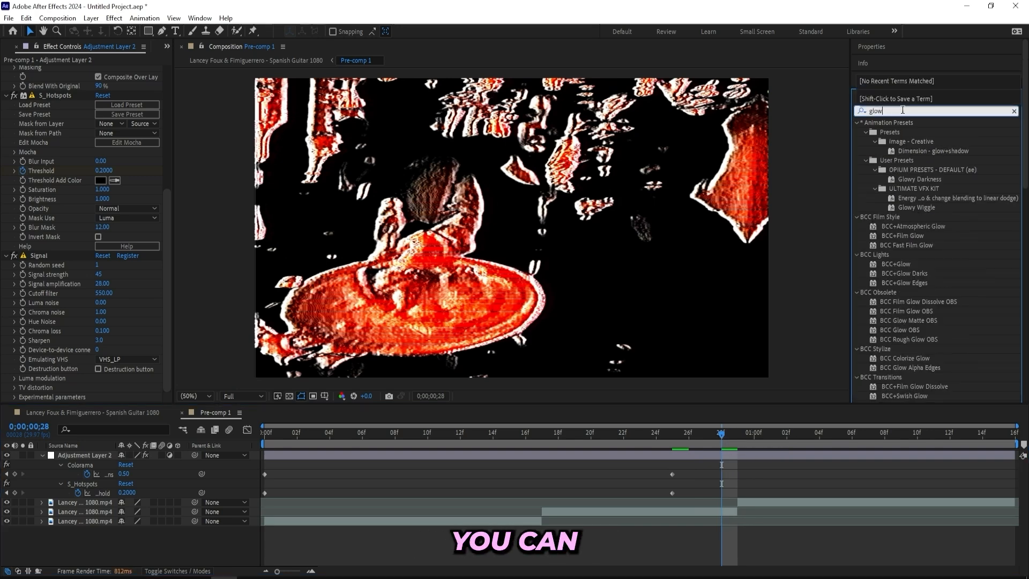
pyautogui.scroll(-10, 882, 209)
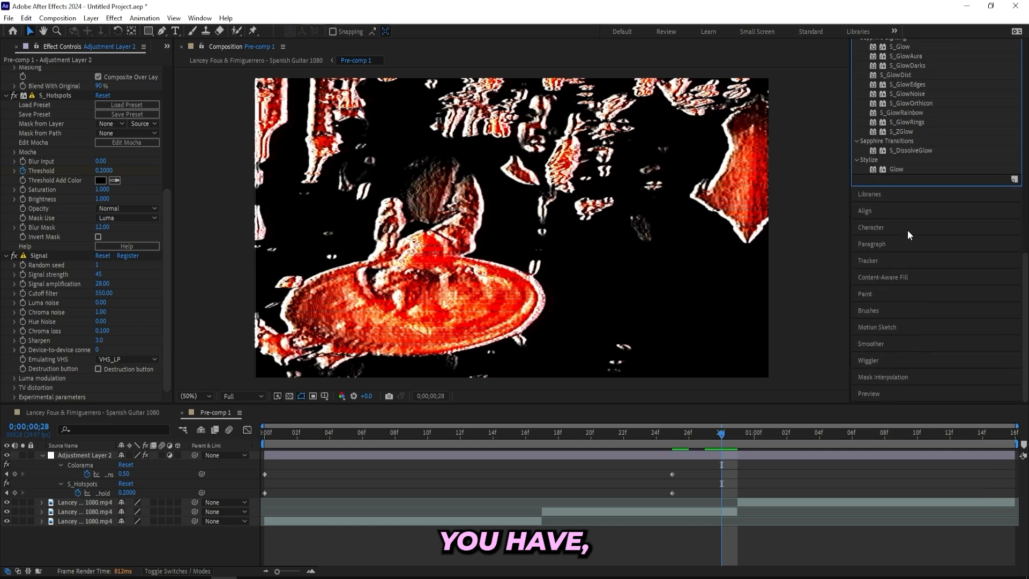
pyautogui.moveTo(905, 265); pyautogui.dragTo(635, 453)
# Set the S_Glow effect's Brightness to 1.4, Threshold to 0.2 and Glow Width to 30
pyautogui.click(104, 161)
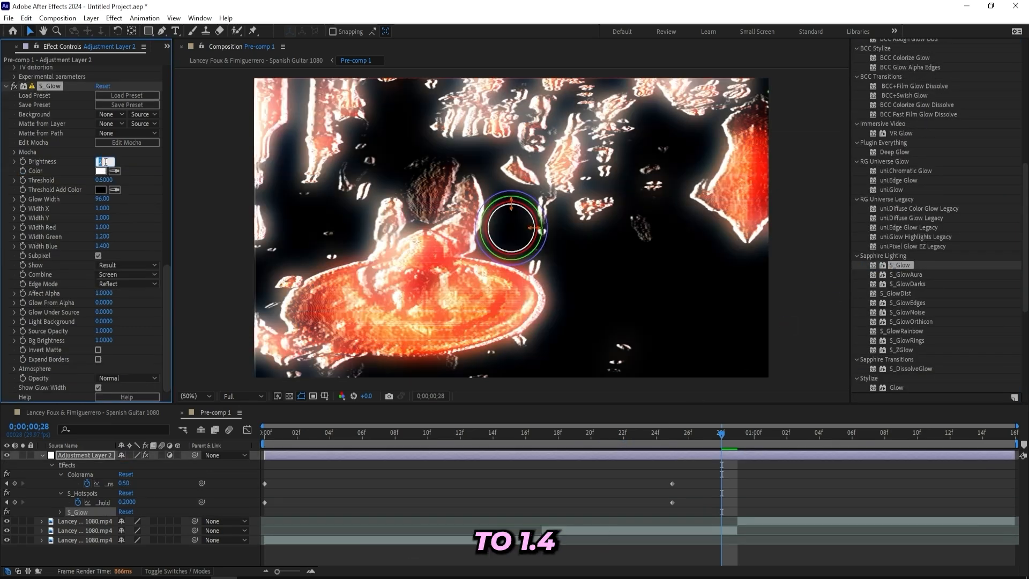
pyautogui.press('Return')
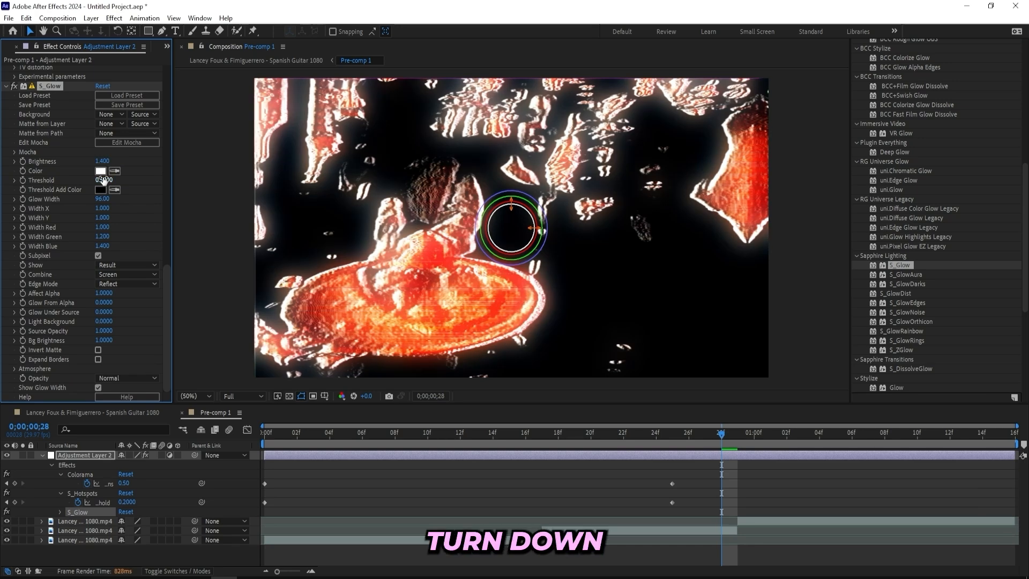
pyautogui.moveTo(104, 180); pyautogui.dragTo(91, 181)
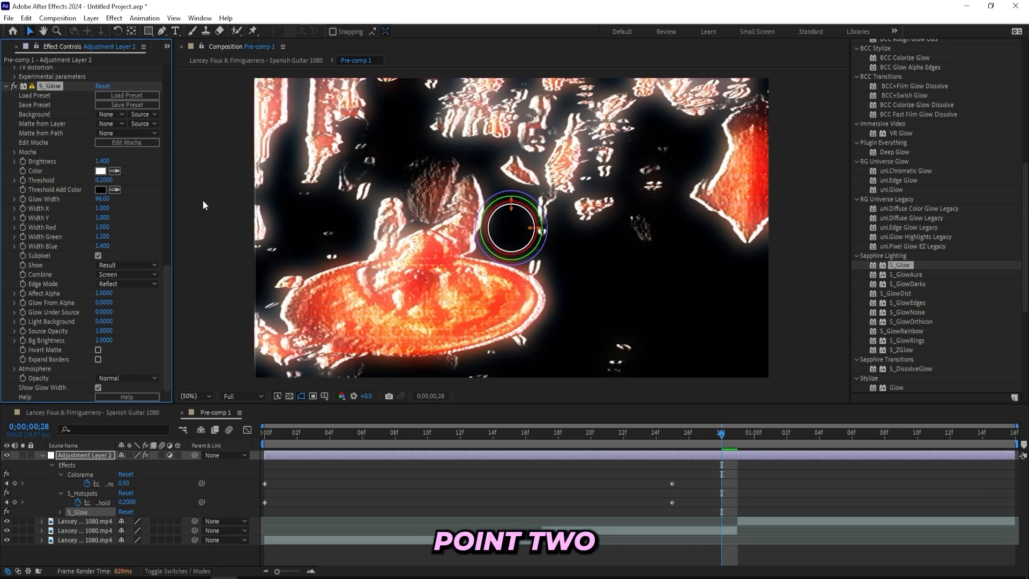
pyautogui.click(105, 199)
pyautogui.write('3')
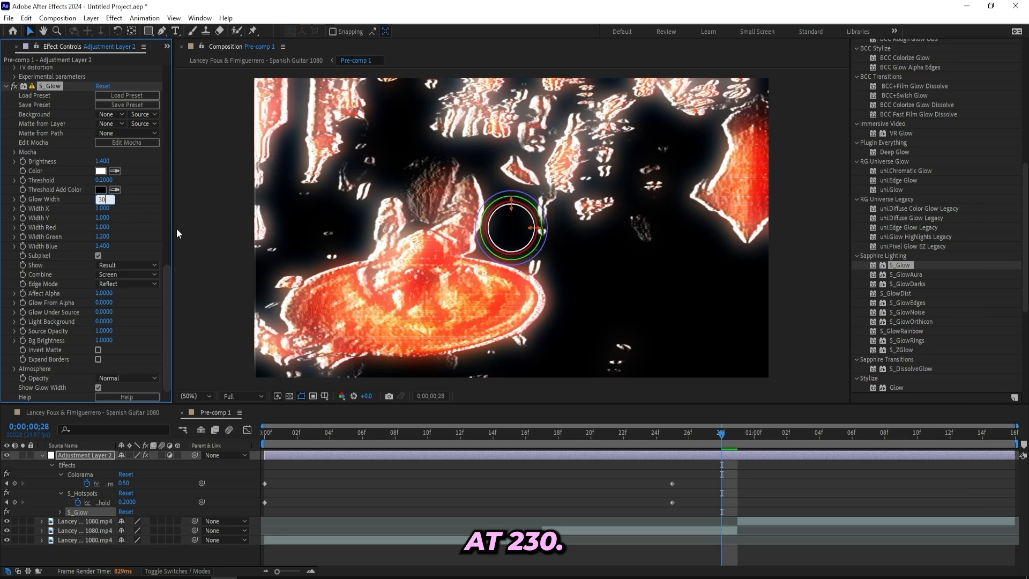
pyautogui.write('00')
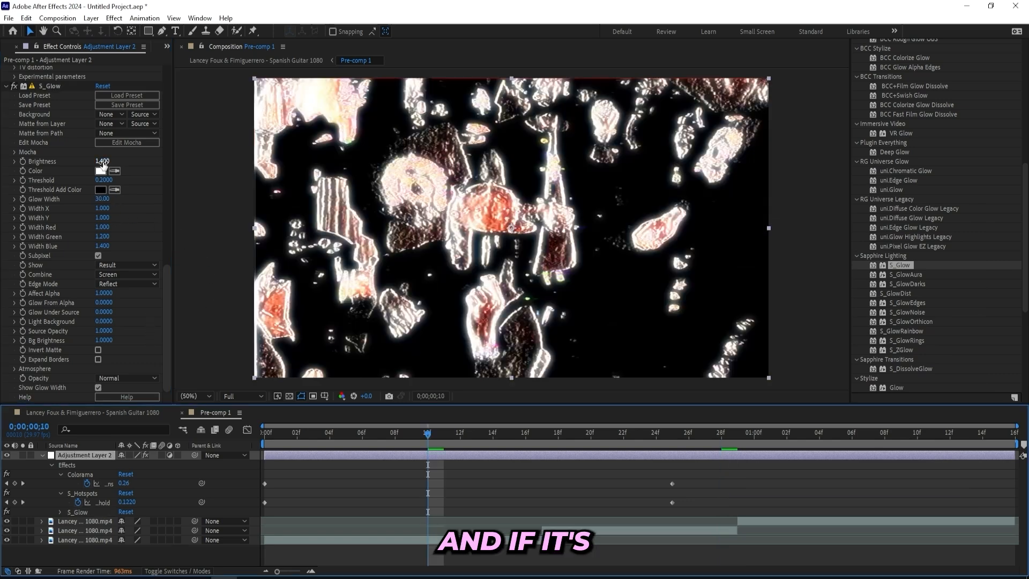
# Try lower S_Glow Brightness values against the frame at 0;00;00;10 and settle on 0.98
pyautogui.moveTo(102, 161); pyautogui.dragTo(46, 169)
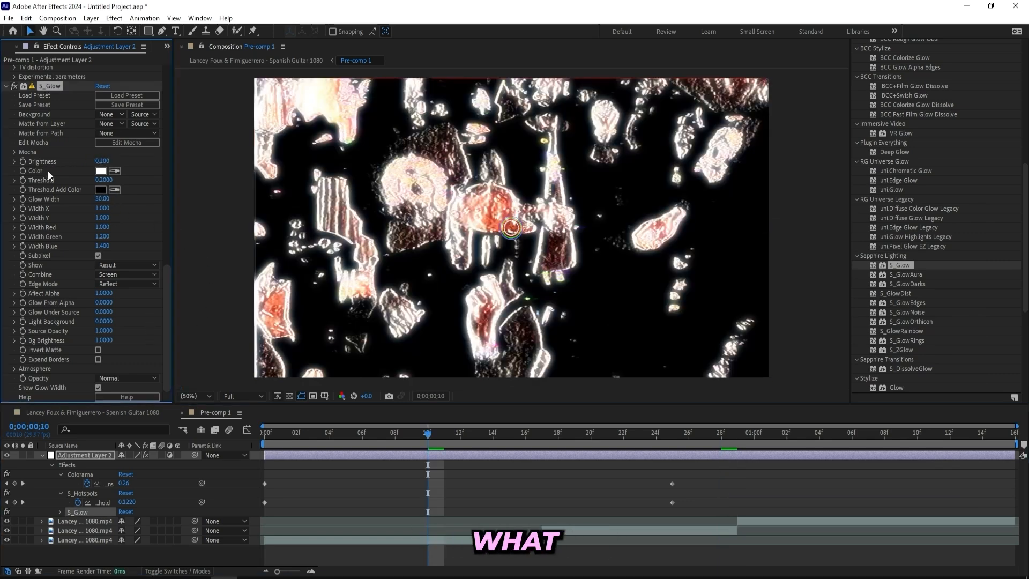
pyautogui.hotkey('ctrl', 'z')
pyautogui.moveTo(102, 162); pyautogui.dragTo(68, 166)
pyautogui.hotkey('ctrl', 'z')
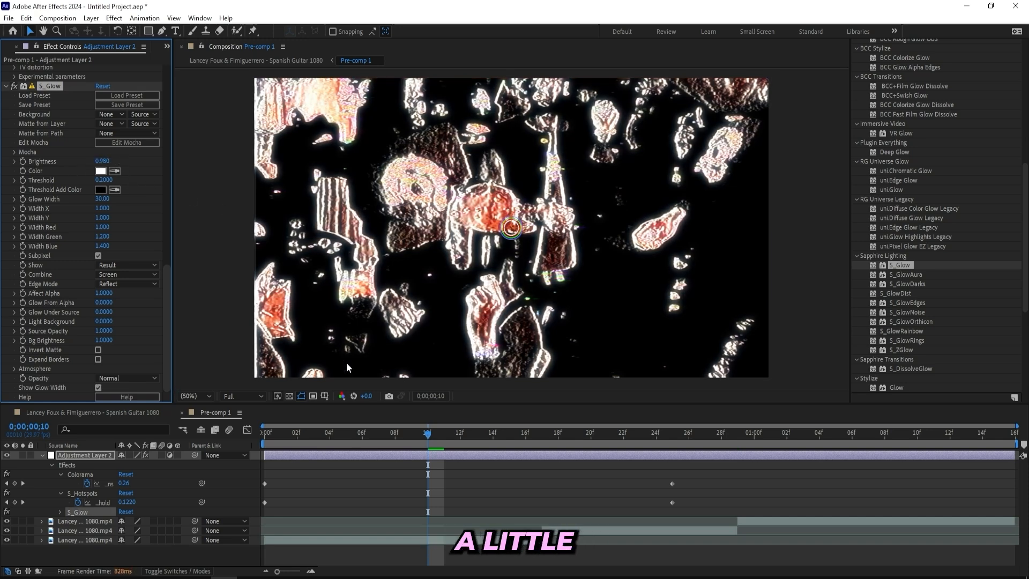
# Search the effects for grain and apply Add Grain to the adjustment layer
pyautogui.click(906, 110)
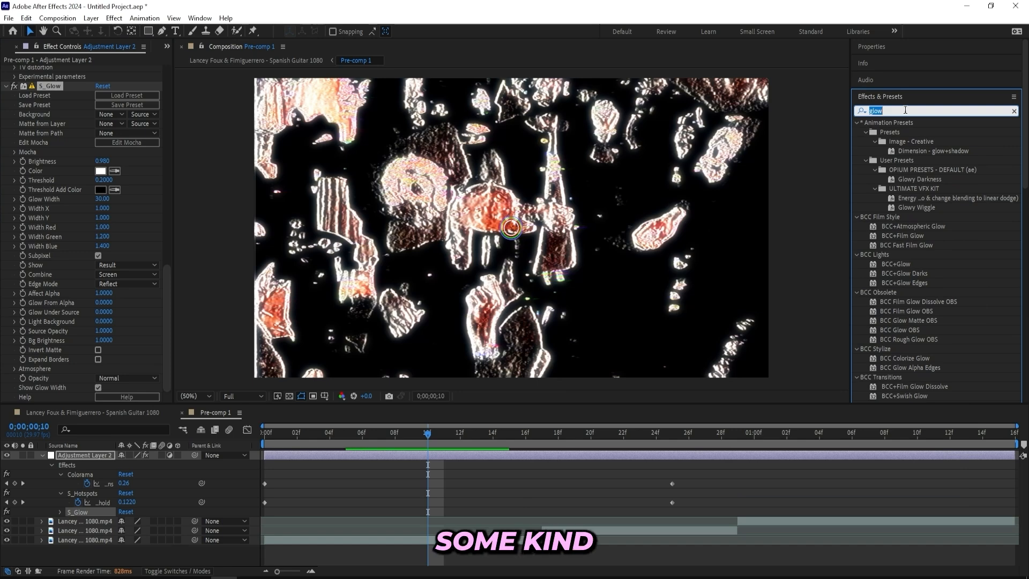
pyautogui.write('grain')
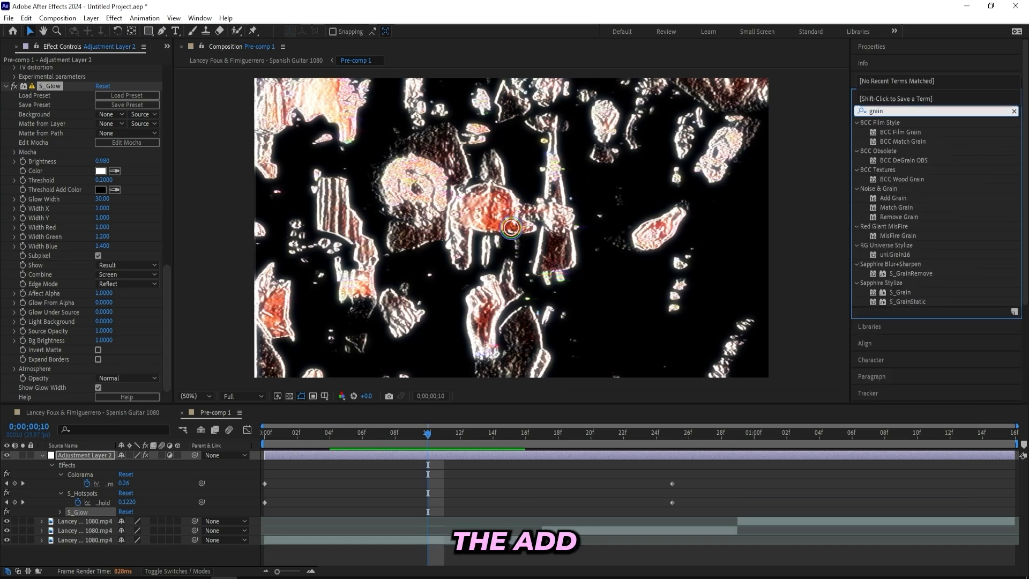
pyautogui.moveTo(893, 198); pyautogui.dragTo(461, 455)
# Set the Add Grain Intensity to 3 and its Viewing Mode to Final Output
pyautogui.click(103, 312)
pyautogui.write('3')
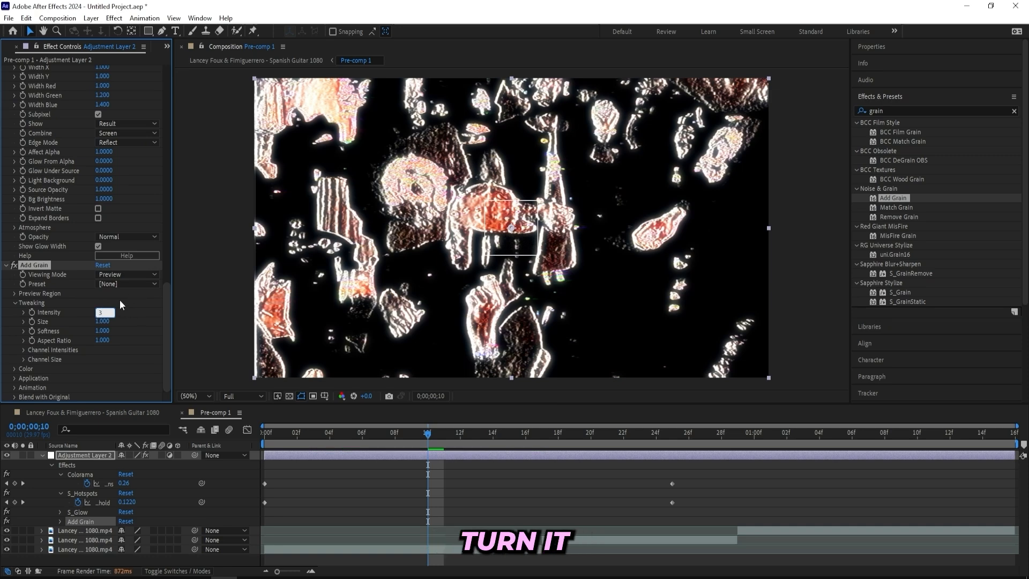
pyautogui.press('Return')
pyautogui.click(111, 284)
pyautogui.click(117, 275)
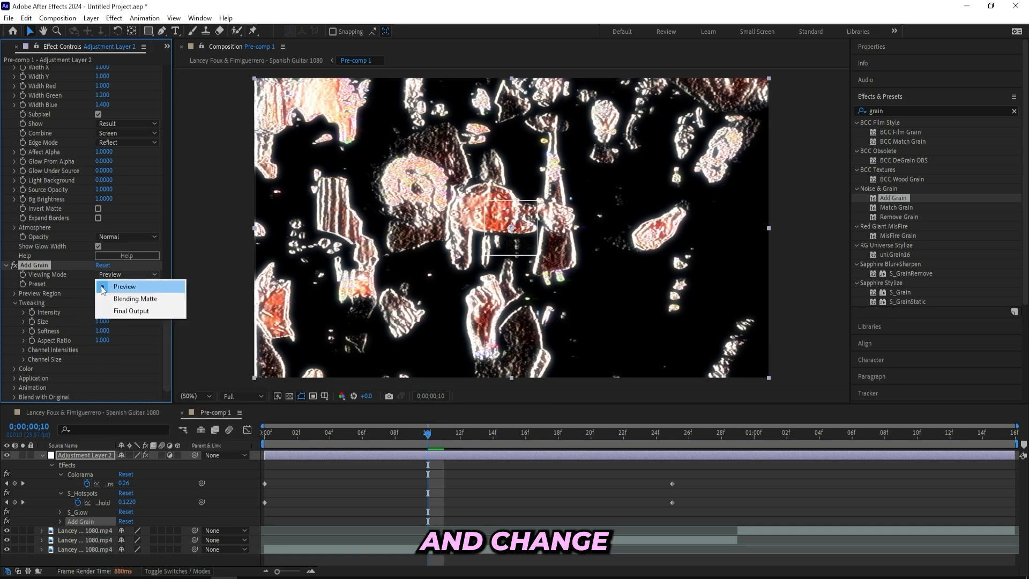
pyautogui.click(134, 314)
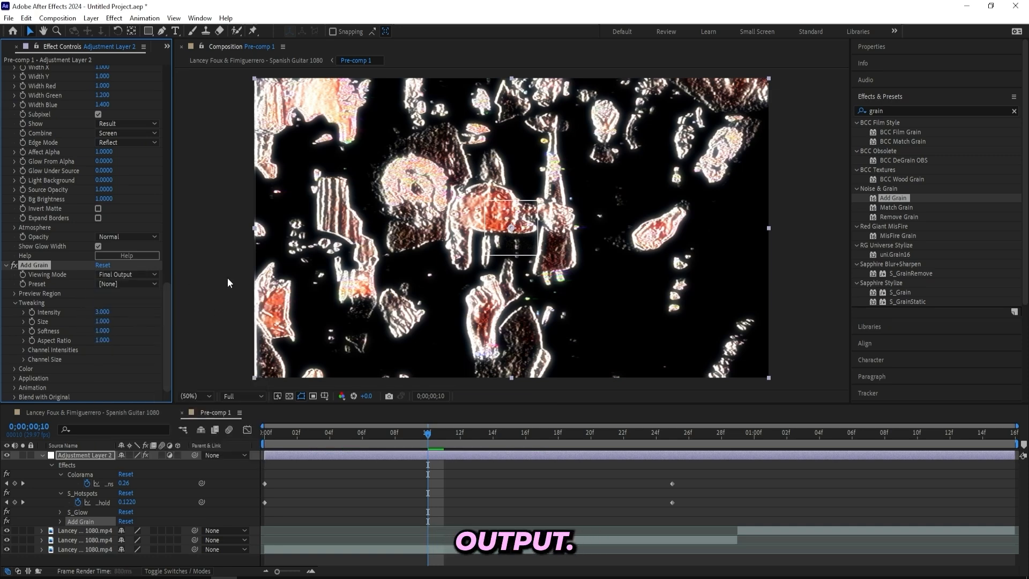
# Play back the pre-comp from the start to review the full effect stack on the clips
pyautogui.moveTo(429, 434); pyautogui.dragTo(122, 417)
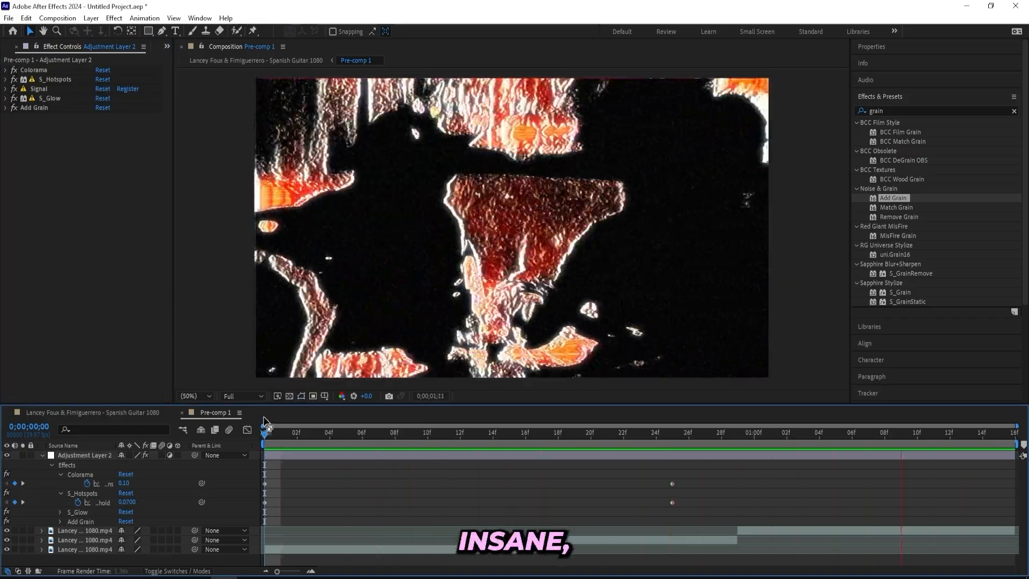
pyautogui.press('space')
pyautogui.press('space')
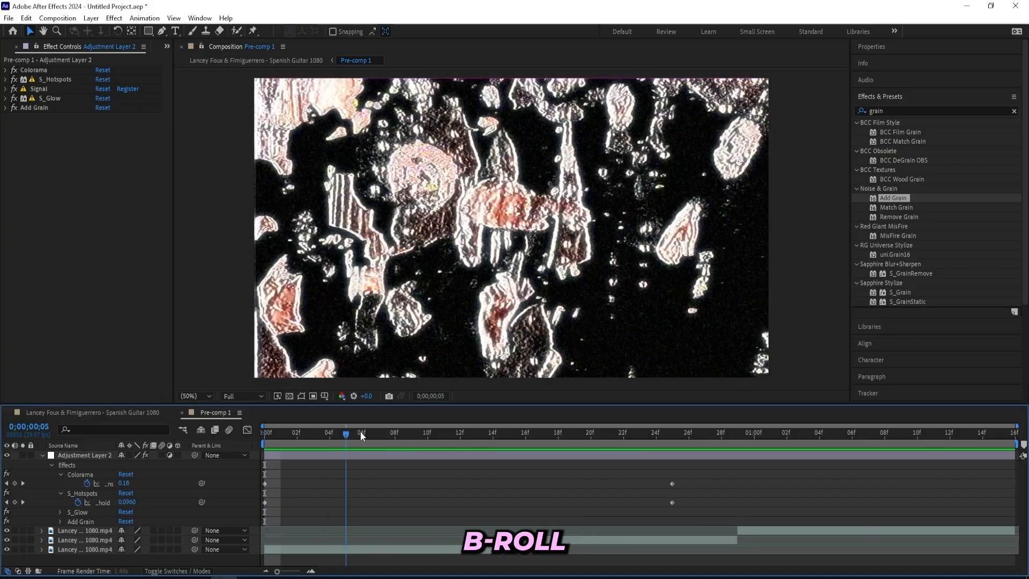
pyautogui.press('space')
pyautogui.press('space')
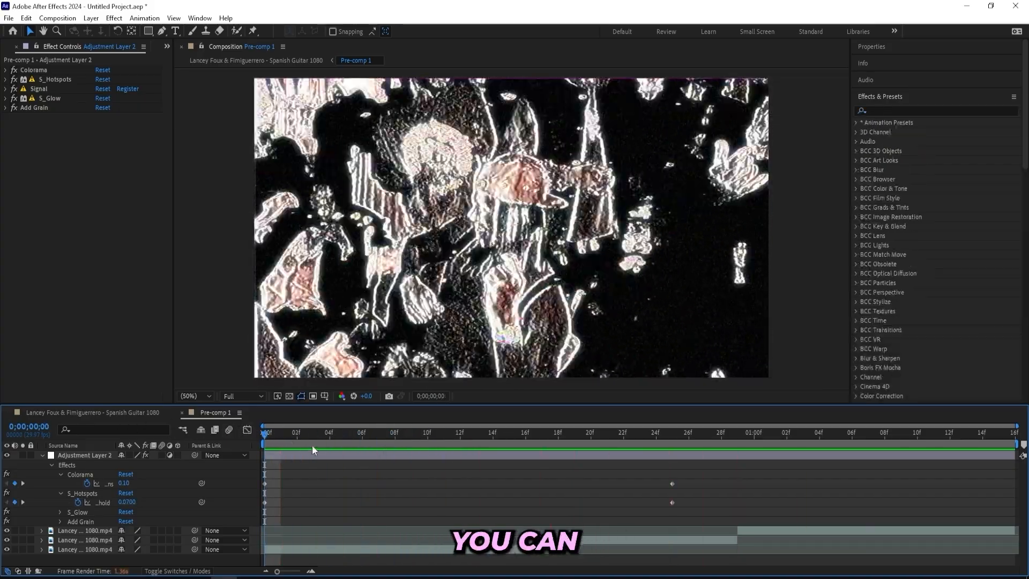
pyautogui.press('space')
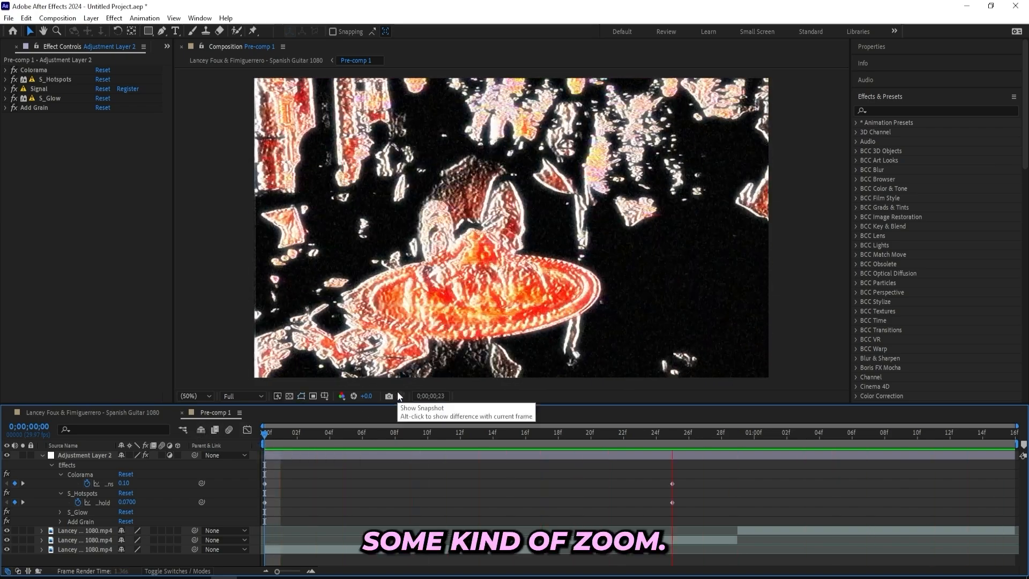
pyautogui.press('space')
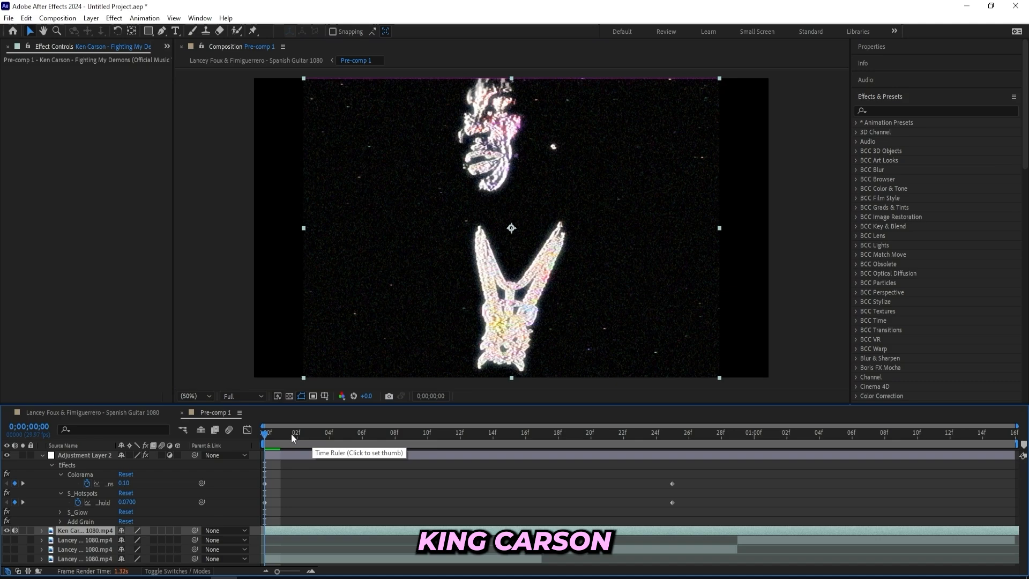
# Preview the adjustment layer's effects on the Ken Carson clip
pyautogui.press('space')
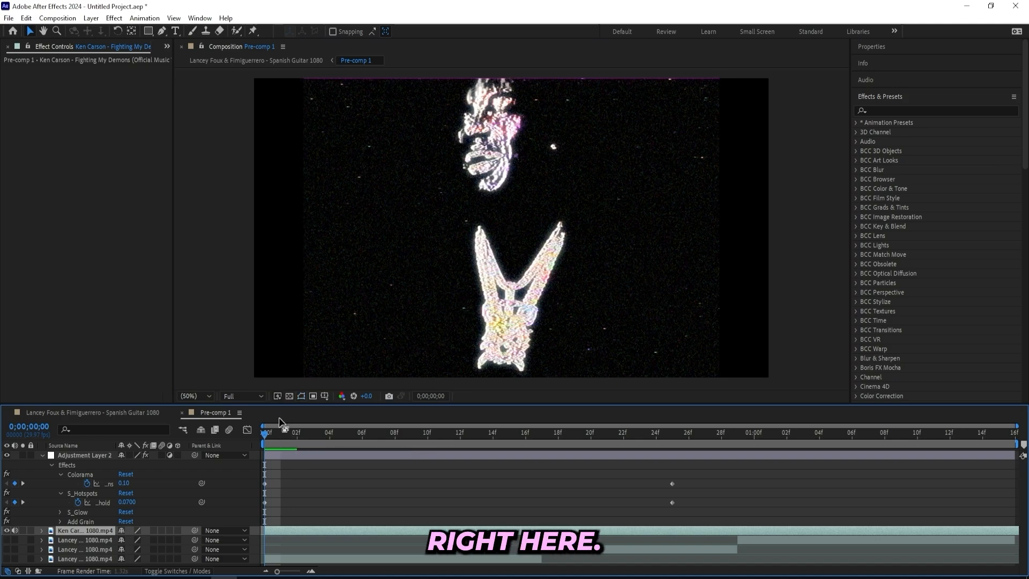
pyautogui.moveTo(279, 427); pyautogui.dragTo(542, 429)
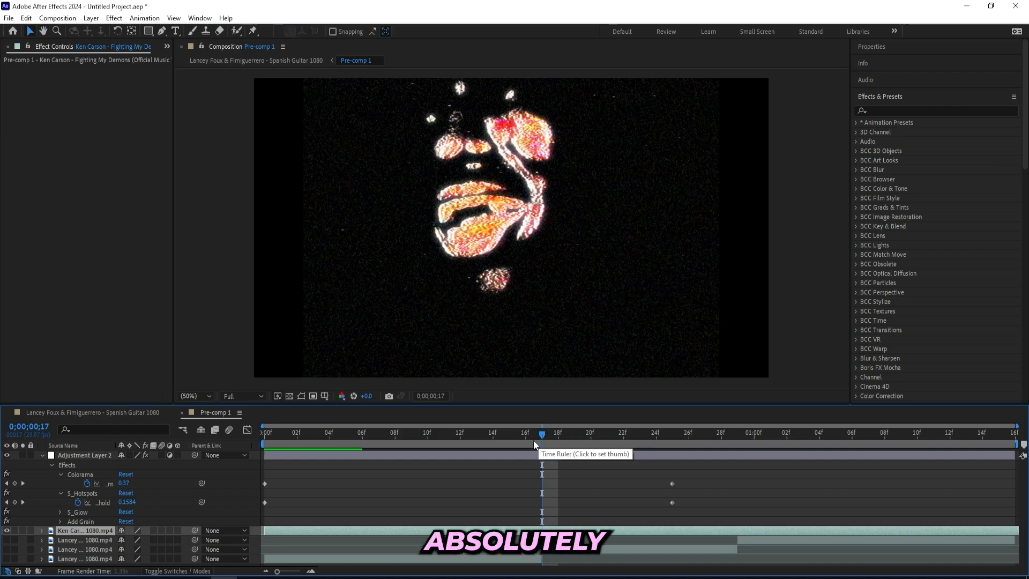
pyautogui.press('space')
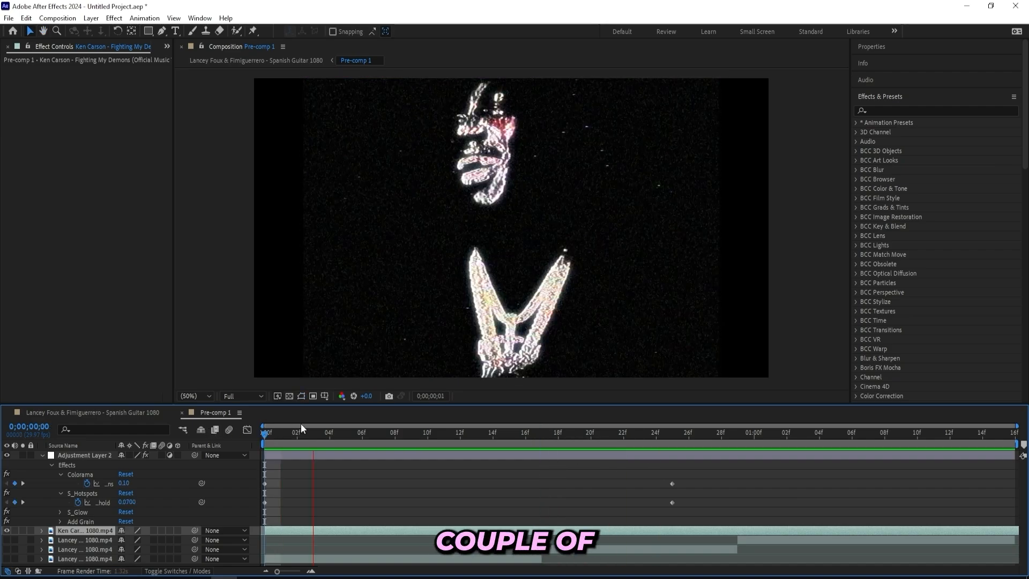